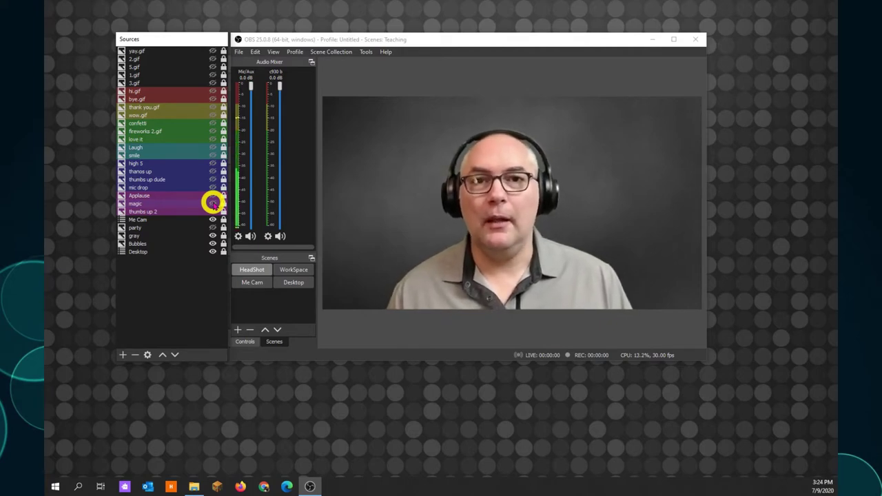
Turn on visibility for hi.gif, bye.gif, thank you.gif, thumbs up dude and magic in Sources
left_click(213, 90)
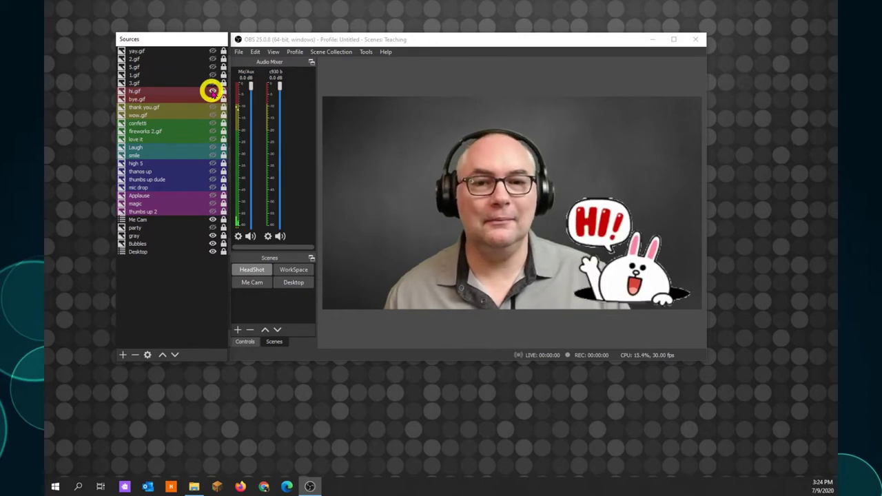
left_click(212, 99)
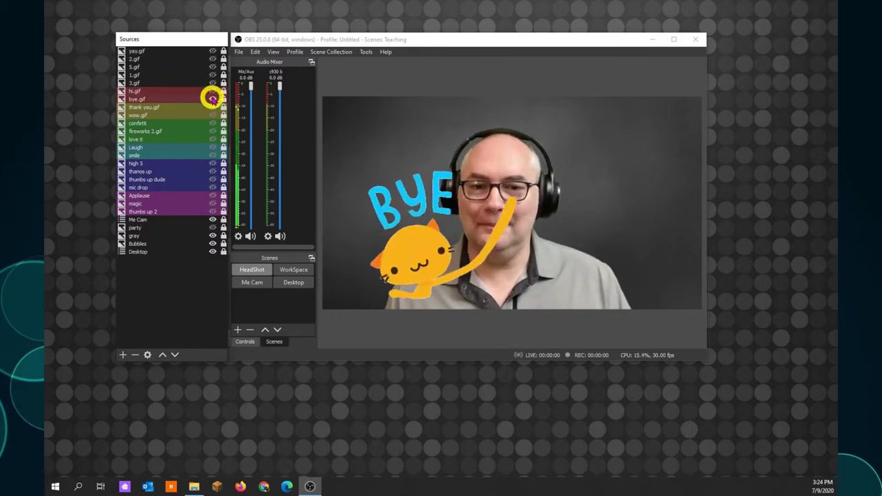
left_click(211, 106)
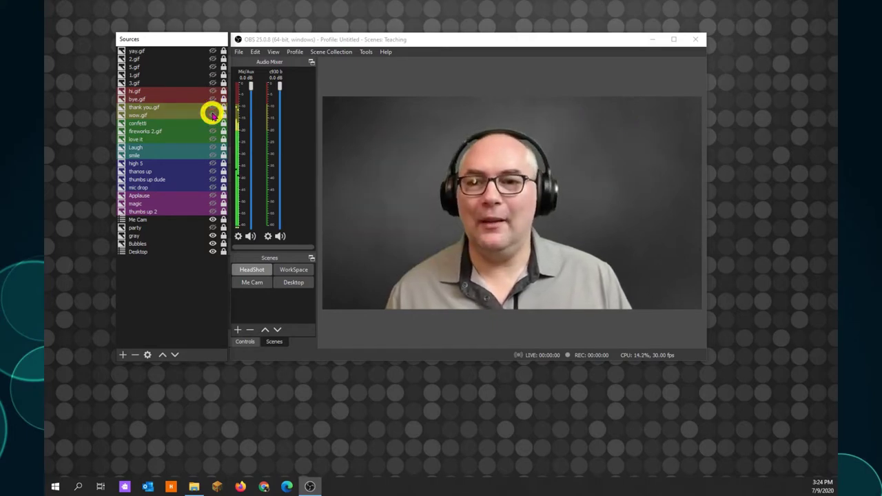
left_click(212, 179)
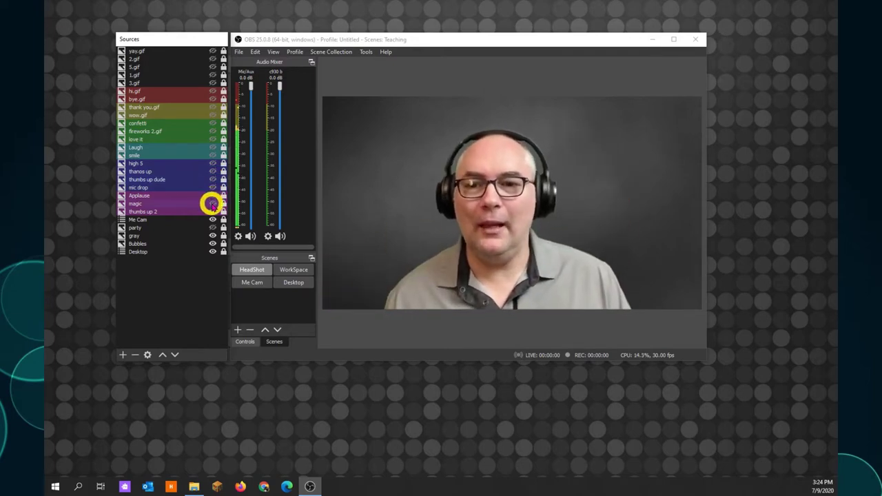
left_click(211, 204)
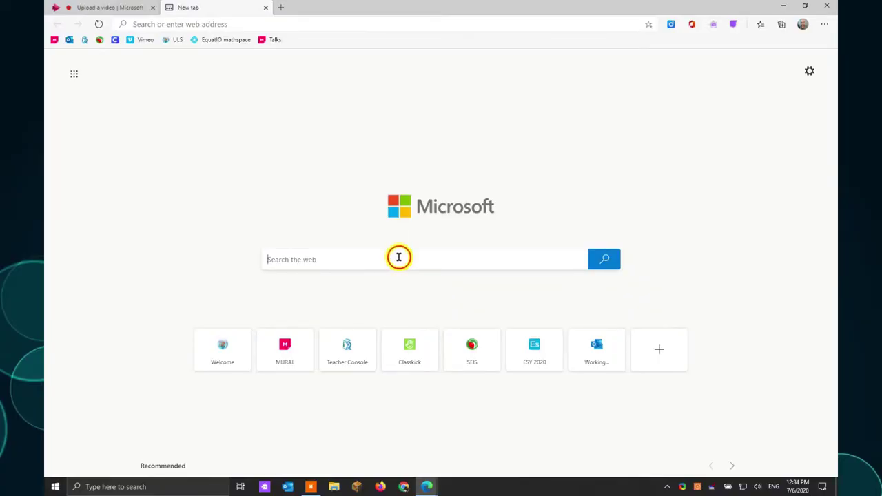
Search Bing for 'obs studio' and download the Windows installer from obsproject.com
left_click(398, 257)
type("obs studio")
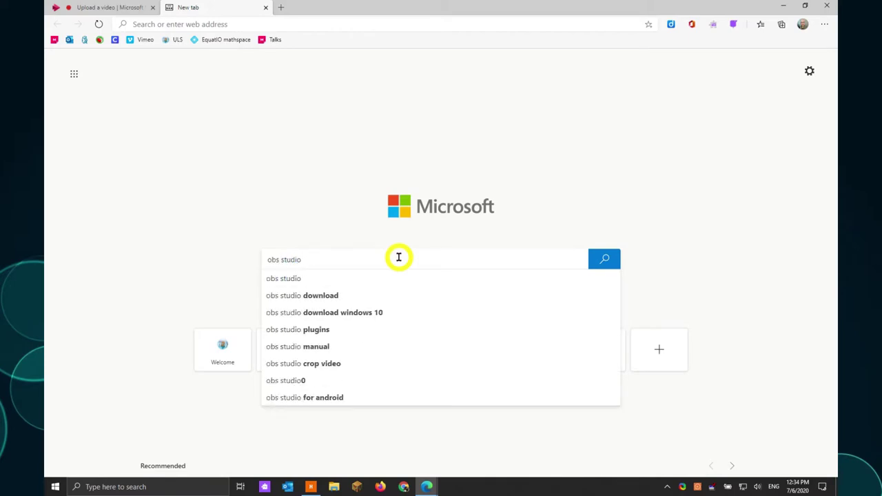
key("Return")
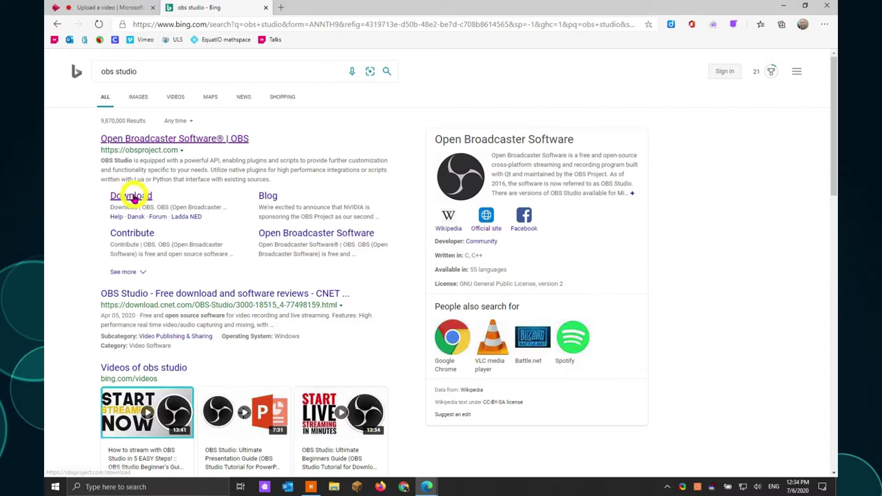
left_click(134, 197)
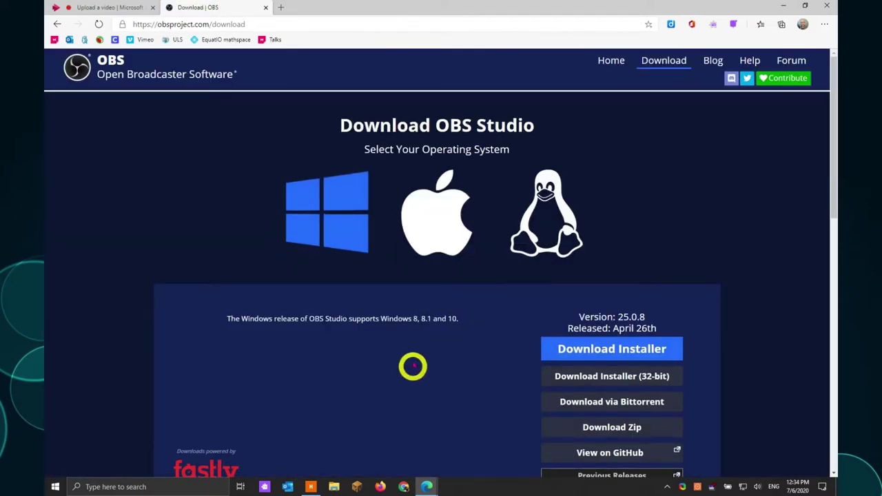
left_click(612, 349)
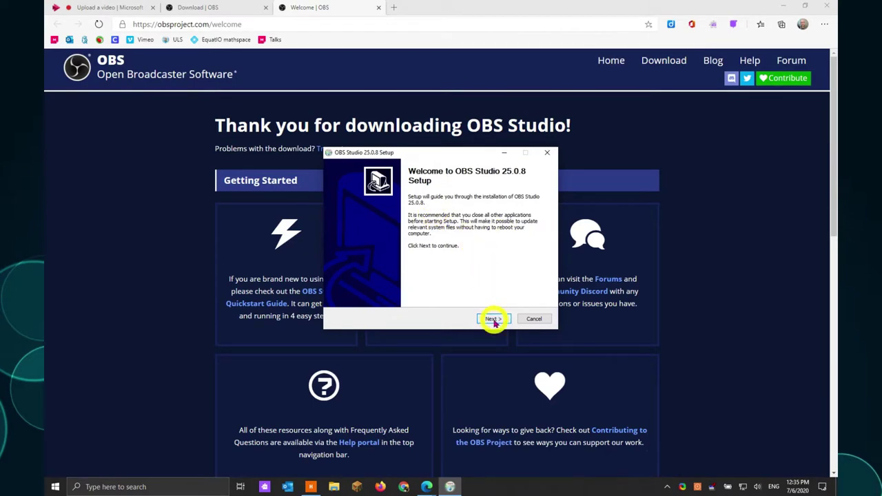
Install OBS Studio 25.0.8 with the license accepted and the default folder, then finish setup
left_click(492, 319)
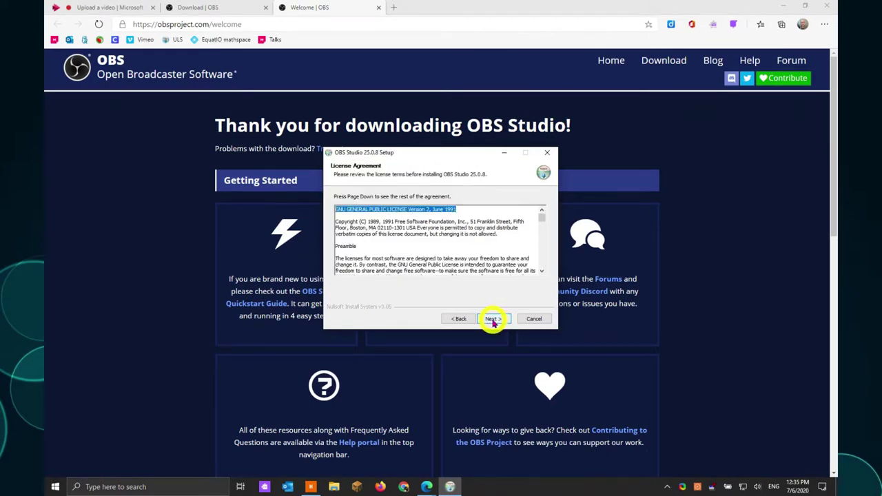
left_click(492, 319)
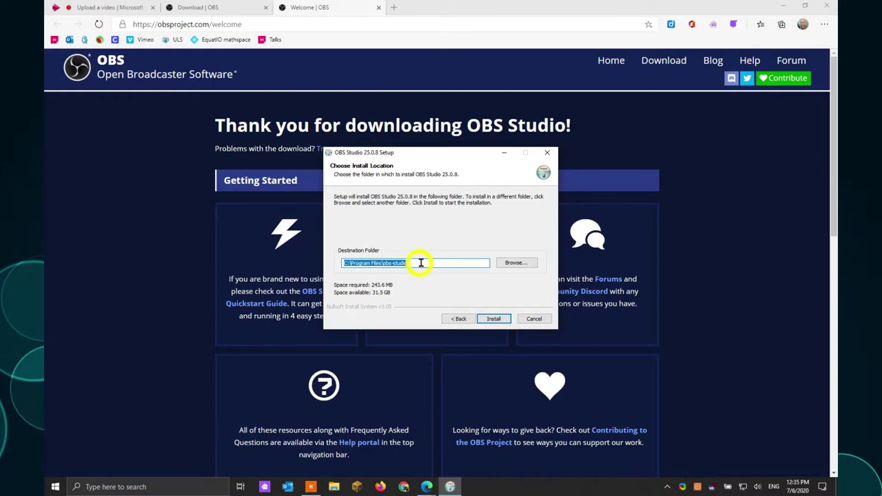
left_click(496, 319)
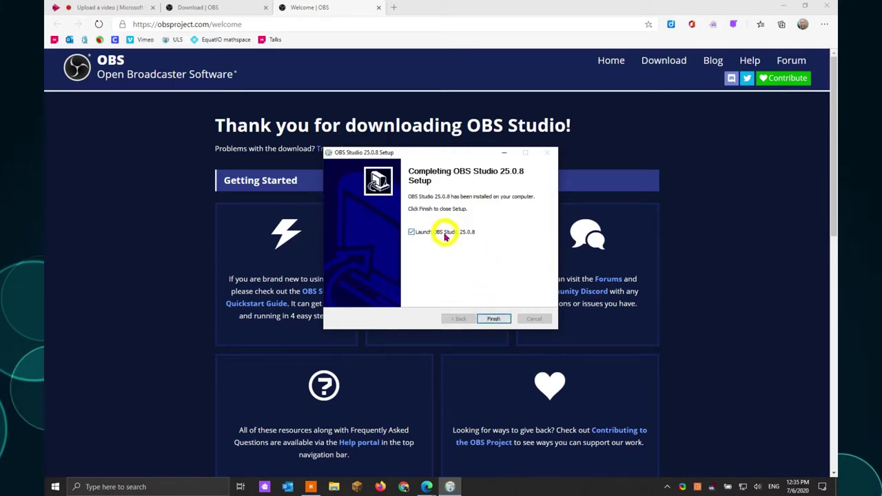
left_click(499, 319)
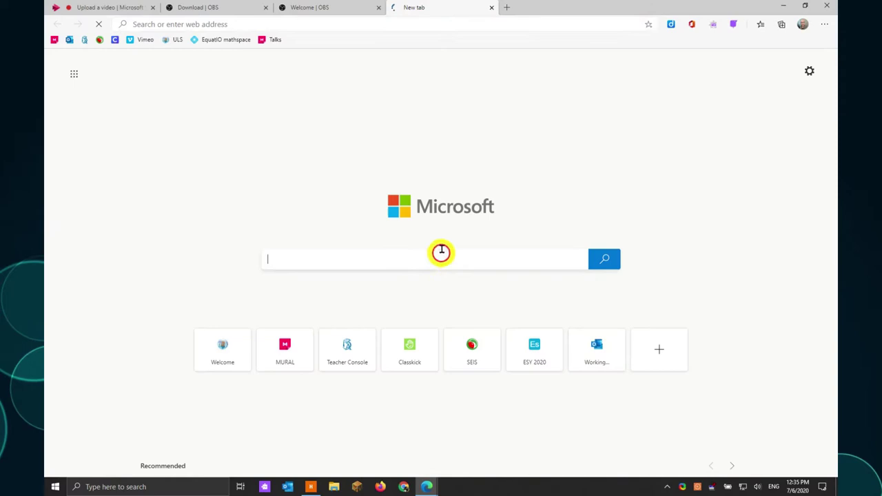
Search 'obs virtual cam' and download obs-virtualcam-2.0.5-Windows-installer.exe from the GitHub releases page
type("o")
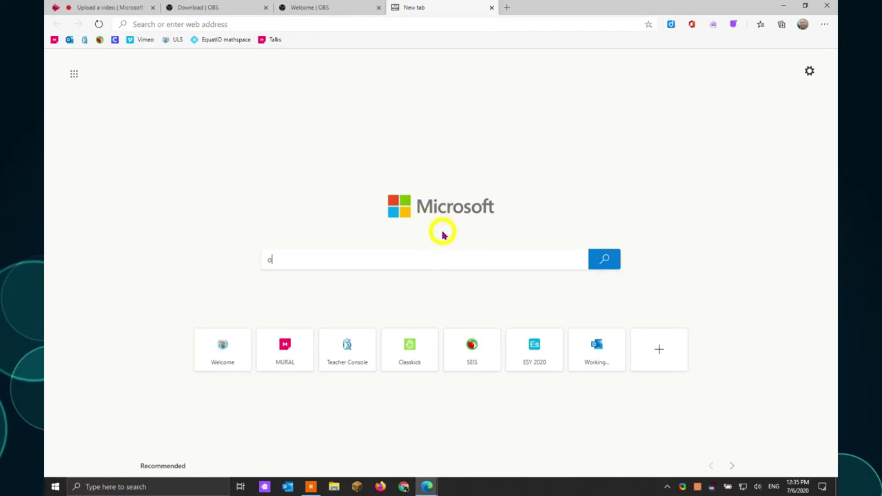
type("bs viort")
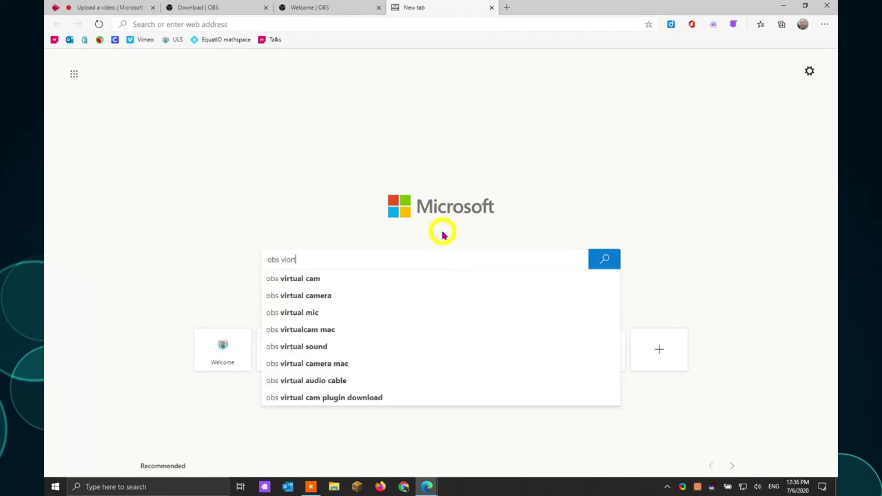
key("BackSpace")
key("BackSpace")
key("BackSpace")
type("rtual c")
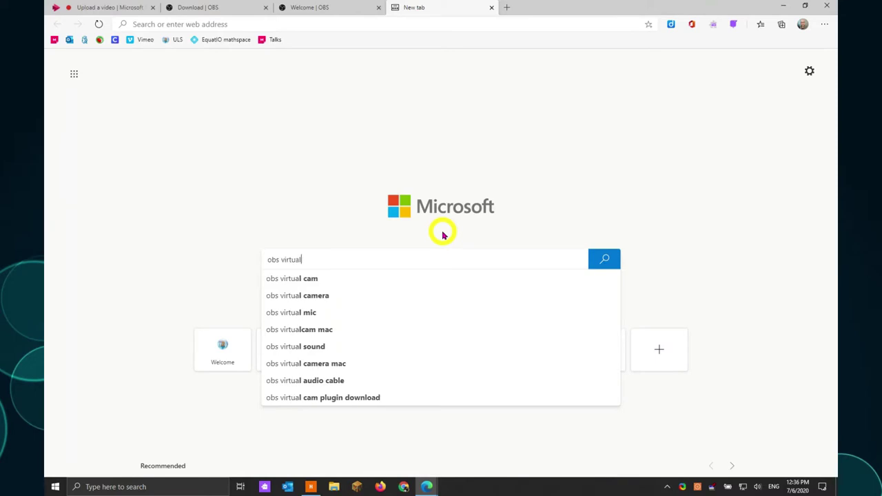
type("am")
key("Return")
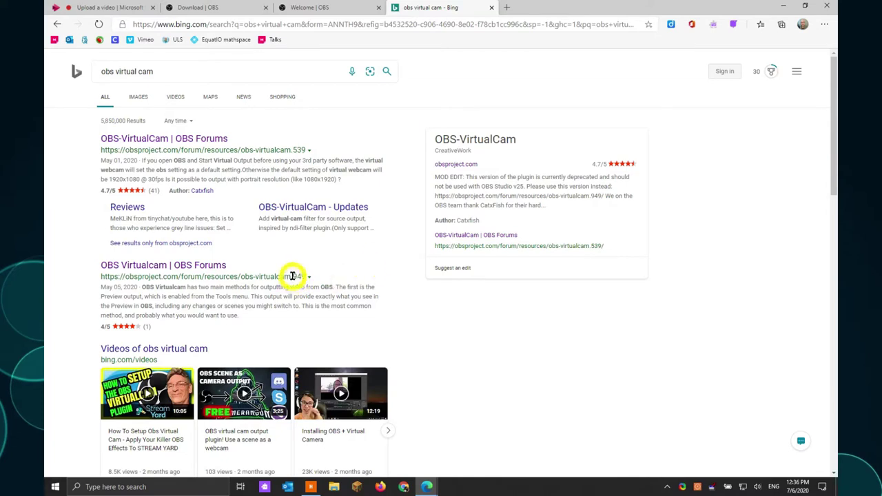
left_click(395, 306)
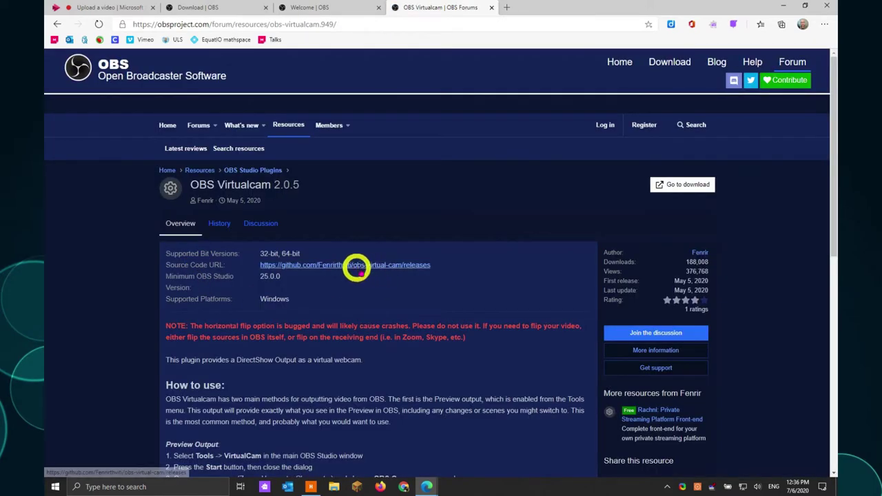
left_click(361, 266)
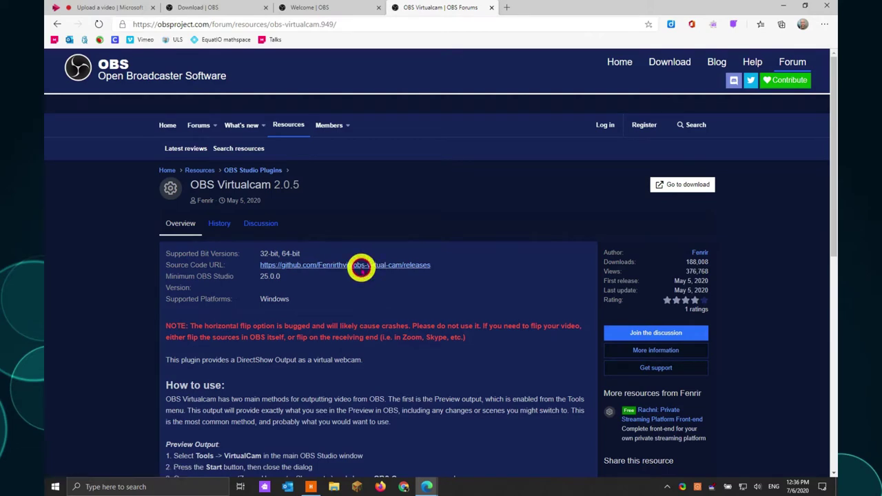
scroll(545, 286, "down", 3)
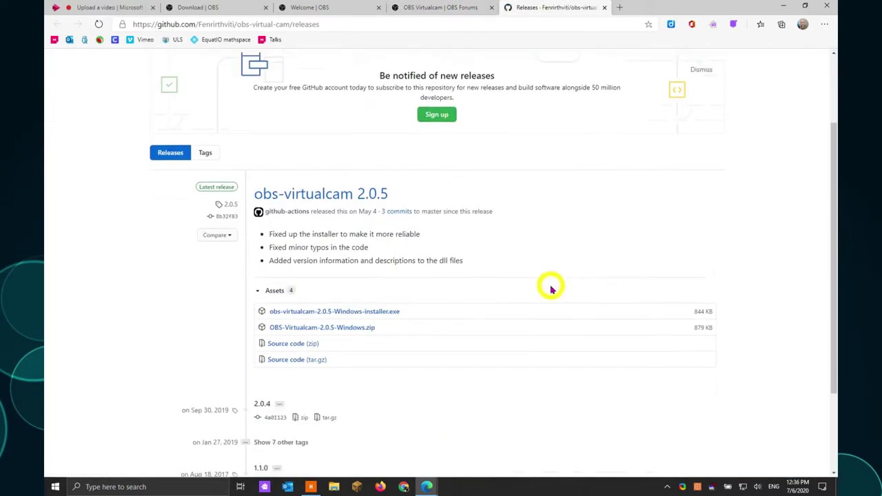
left_click(372, 290)
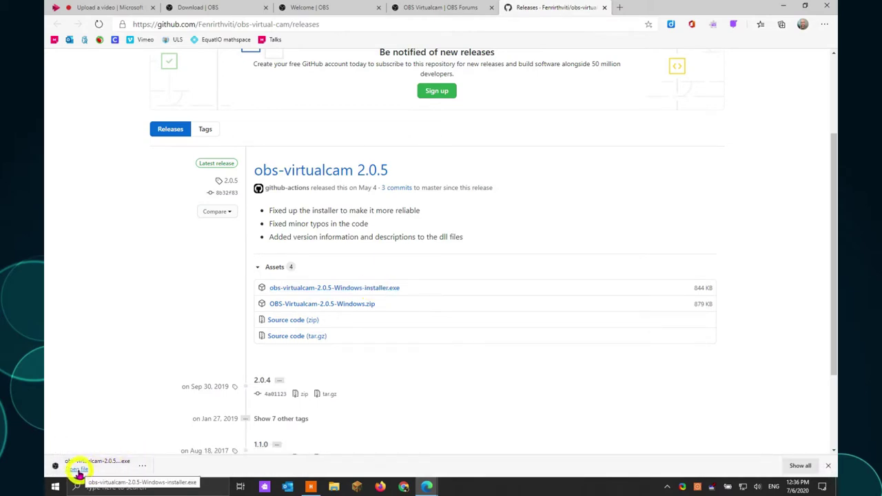
Launch the virtualcam installer and accept the license and default install folder
left_click(78, 471)
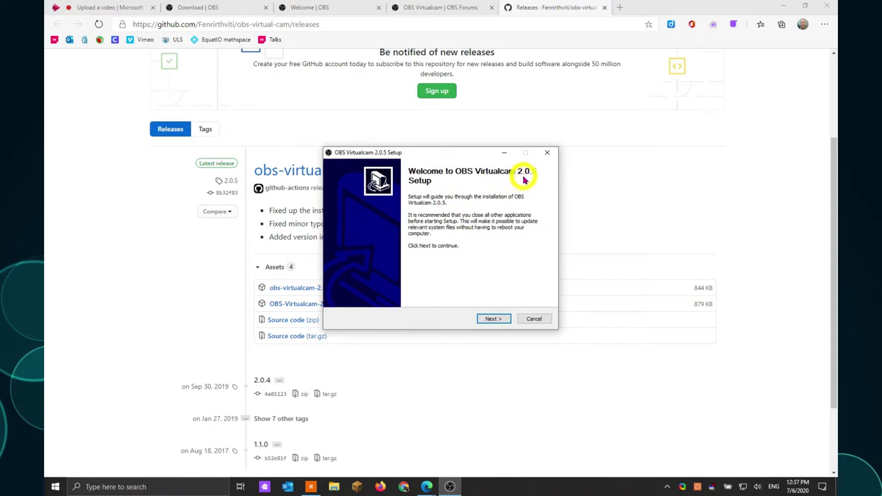
left_click(492, 320)
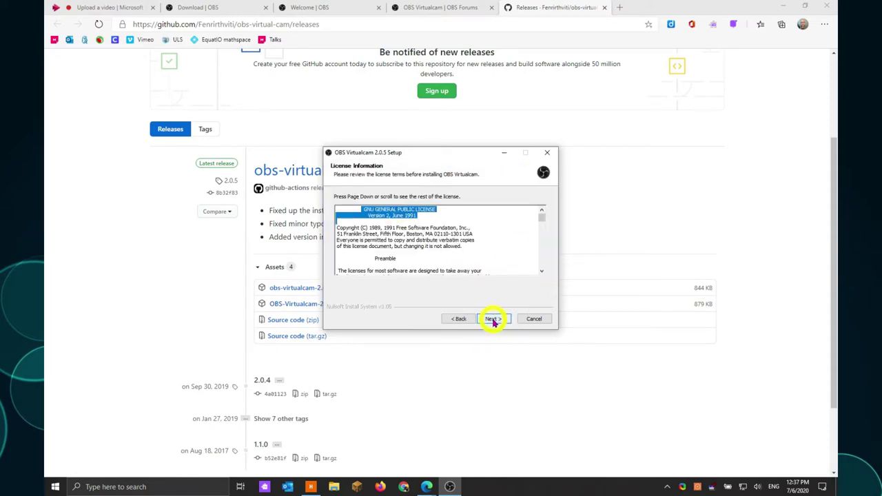
left_click(493, 319)
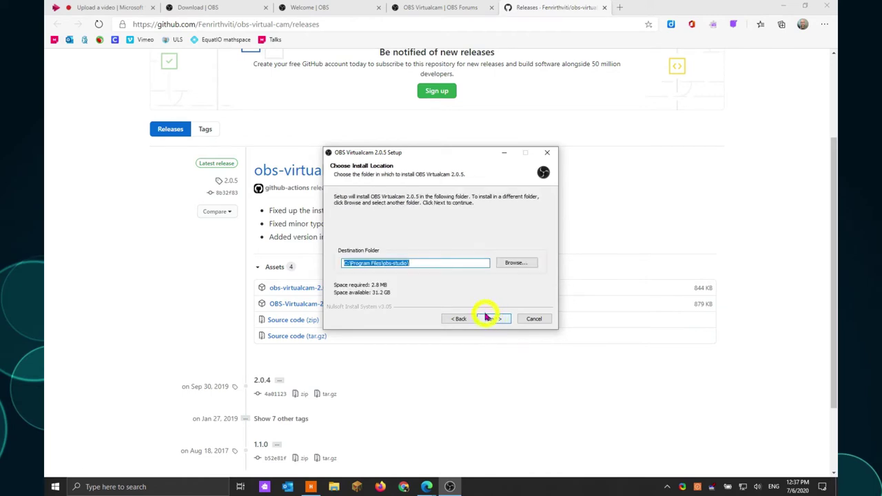
left_click(491, 319)
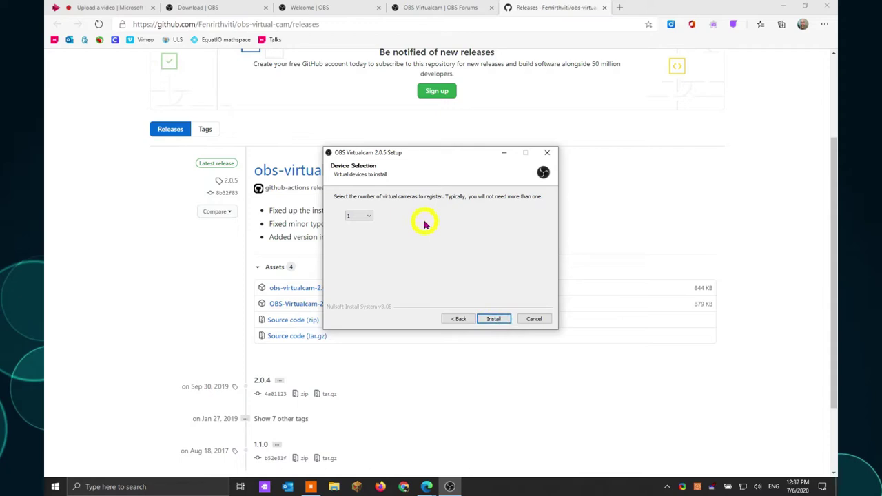
Set the virtual camera count to 1, install the plugin, and finish
left_click(368, 217)
left_click(355, 232)
left_click(358, 216)
left_click(364, 226)
left_click(498, 320)
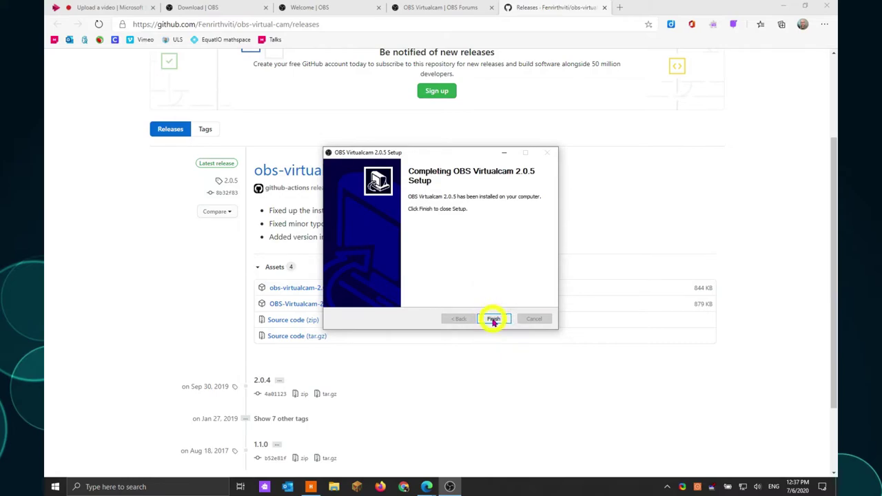
left_click(492, 320)
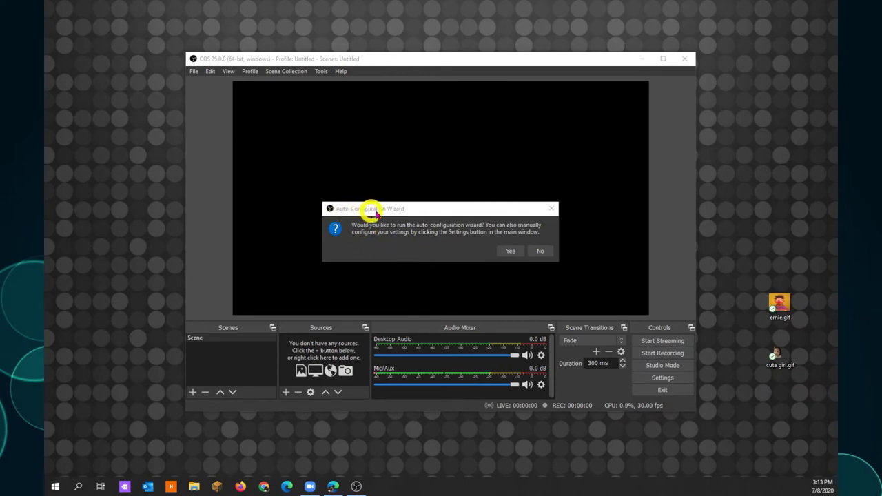
Answer No to the Auto-Configuration Wizard and dismiss the follow-up info message
left_click(443, 251)
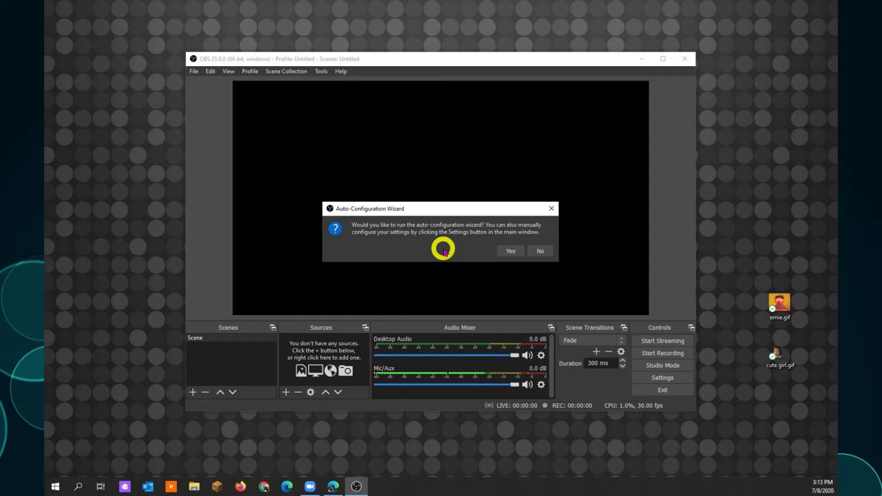
left_click(540, 251)
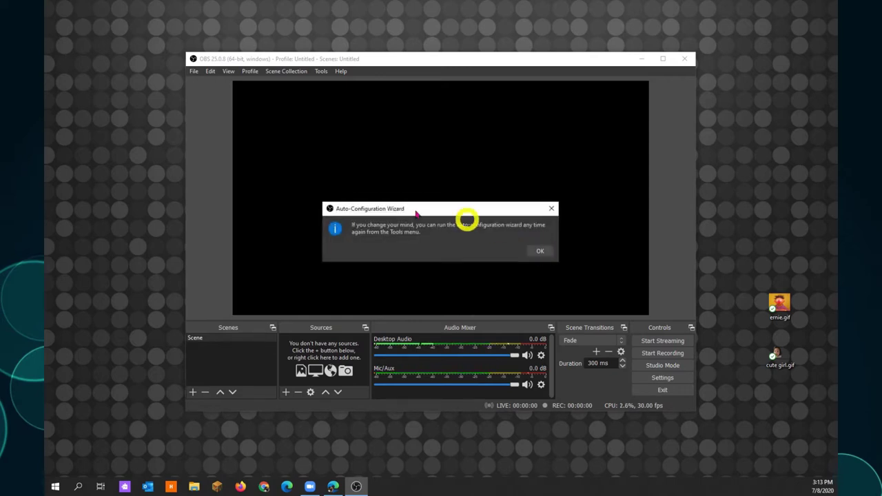
left_click(541, 253)
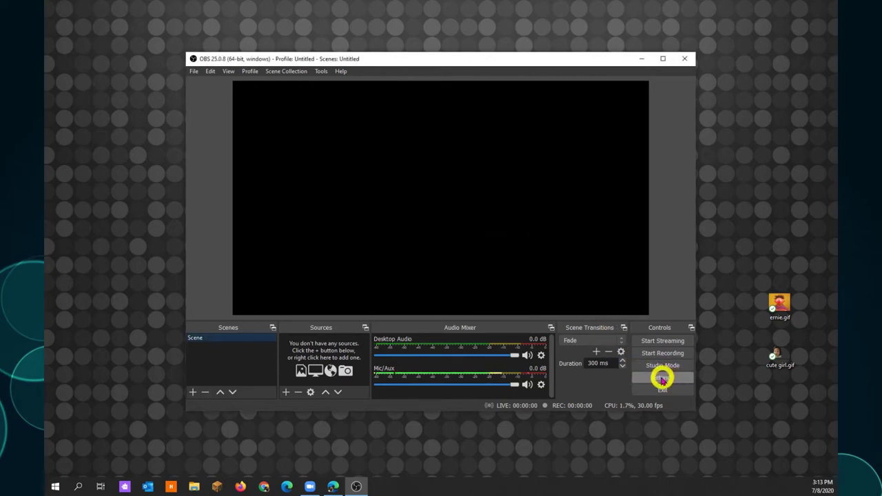
Confirm Video settings of 1920x1080 base, 1280x720 output at 30 FPS
left_click(663, 378)
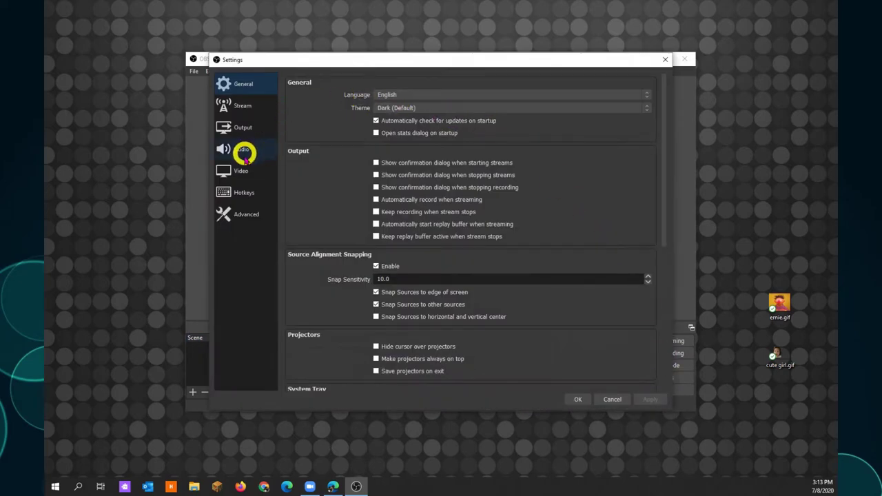
left_click(241, 171)
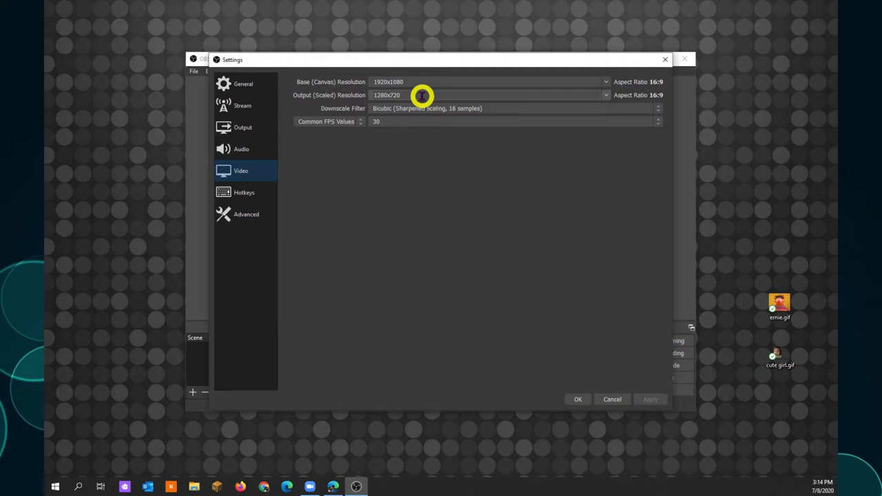
left_click(586, 400)
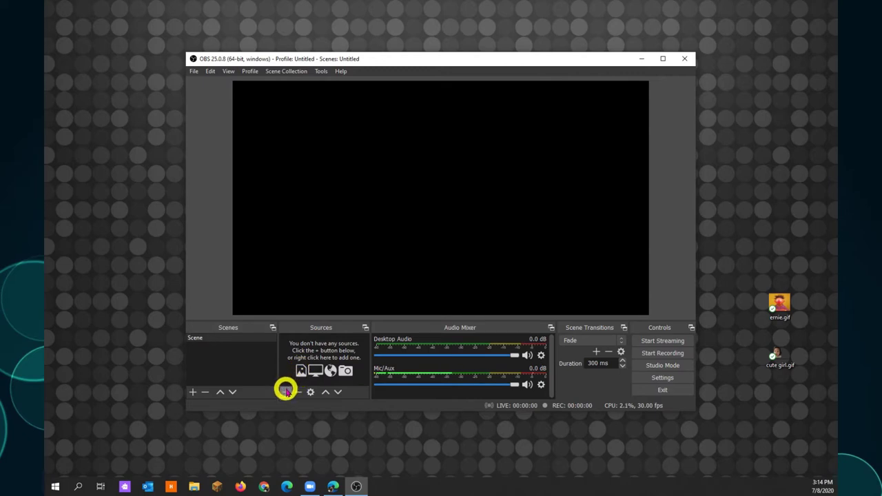
Add a Video Capture Device source named c930 and enlarge its properties window
left_click(285, 392)
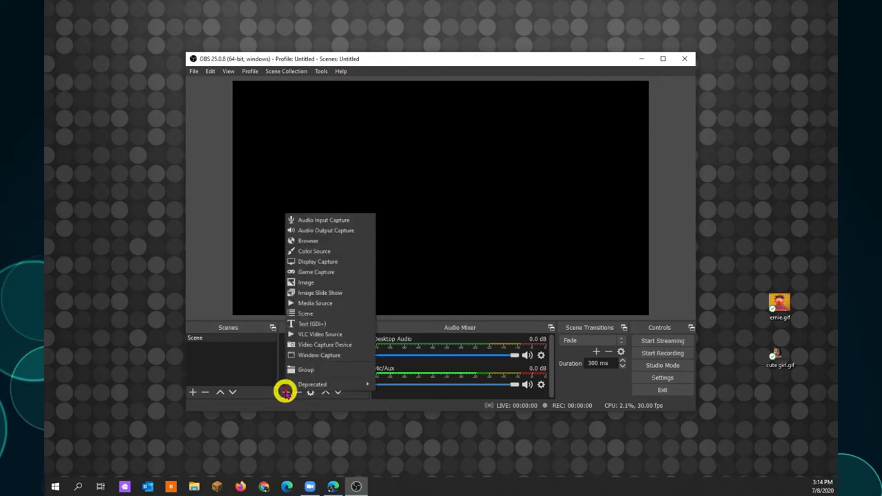
left_click(356, 347)
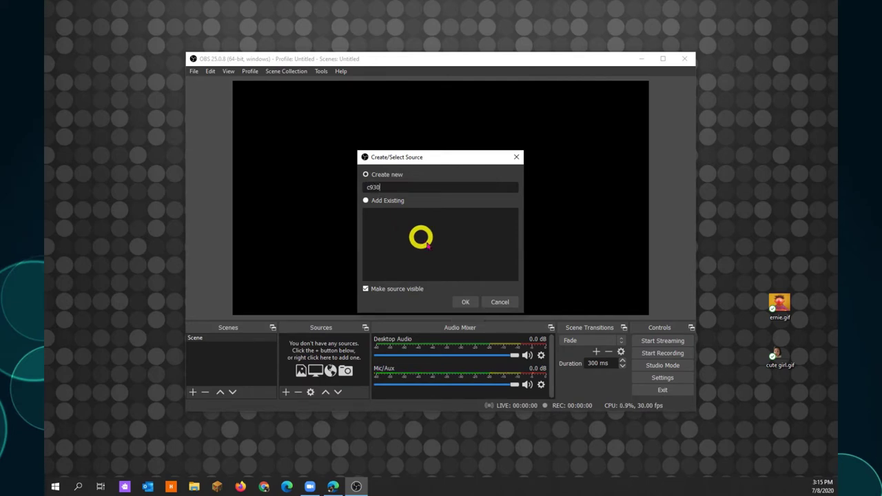
left_click(465, 302)
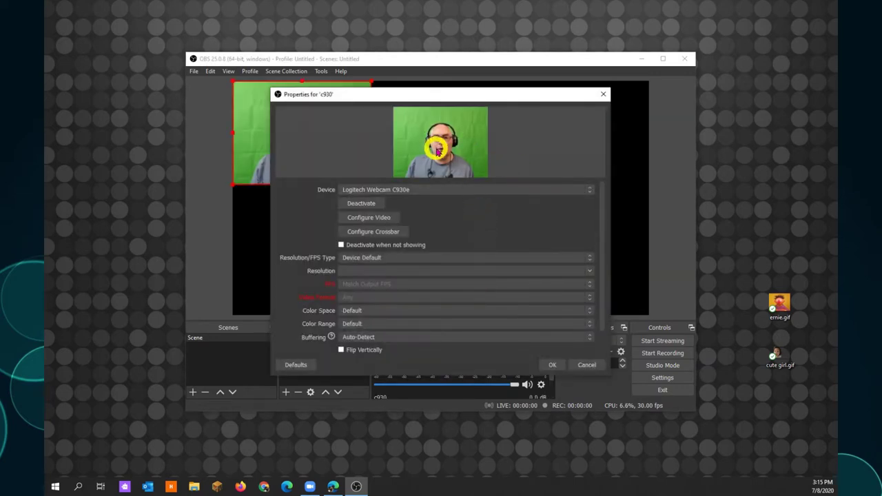
left_click_drag(463, 88, 463, 55)
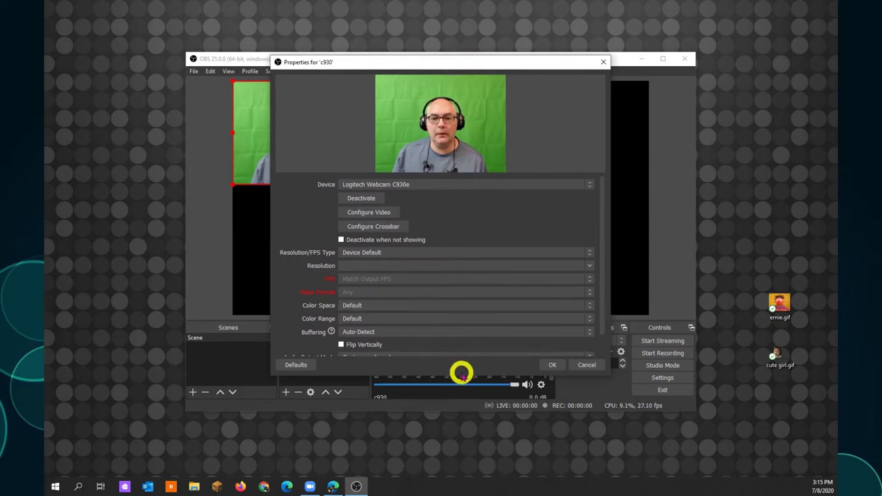
left_click_drag(462, 376, 464, 400)
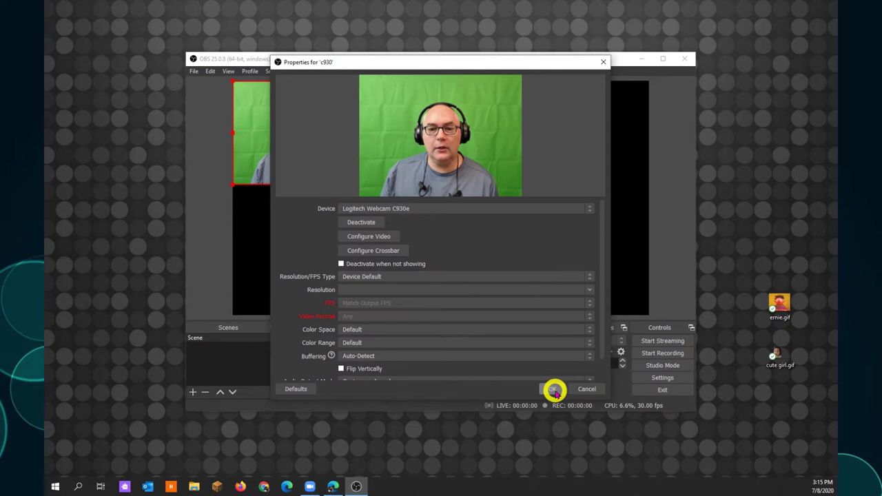
Accept the c930 properties and keep the webcam picture in the canvas's top-left corner
left_click(554, 390)
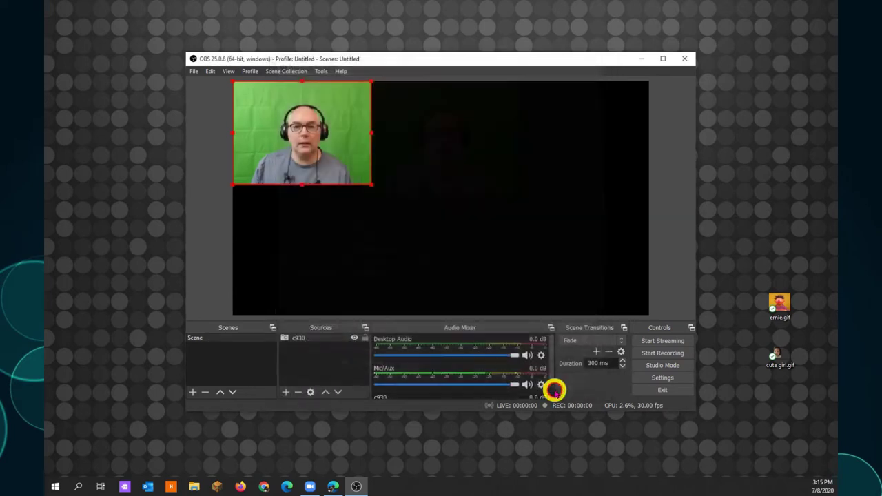
left_click_drag(304, 126, 435, 189)
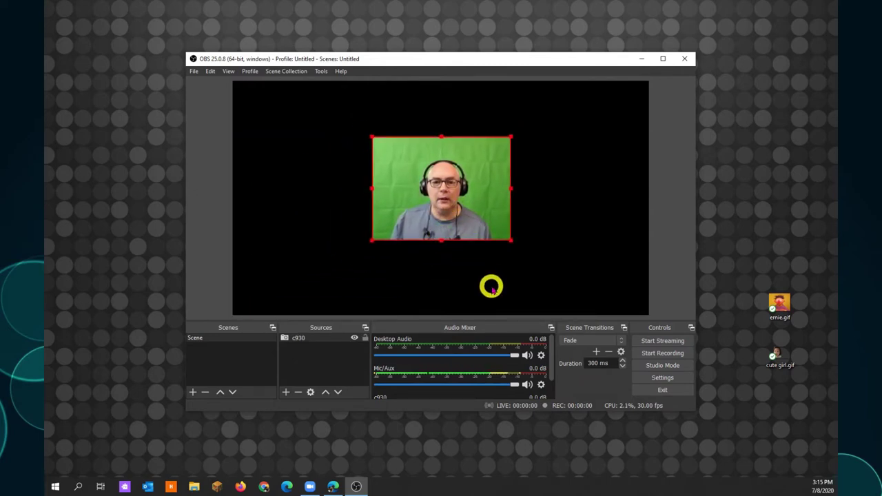
left_click_drag(494, 164, 356, 108)
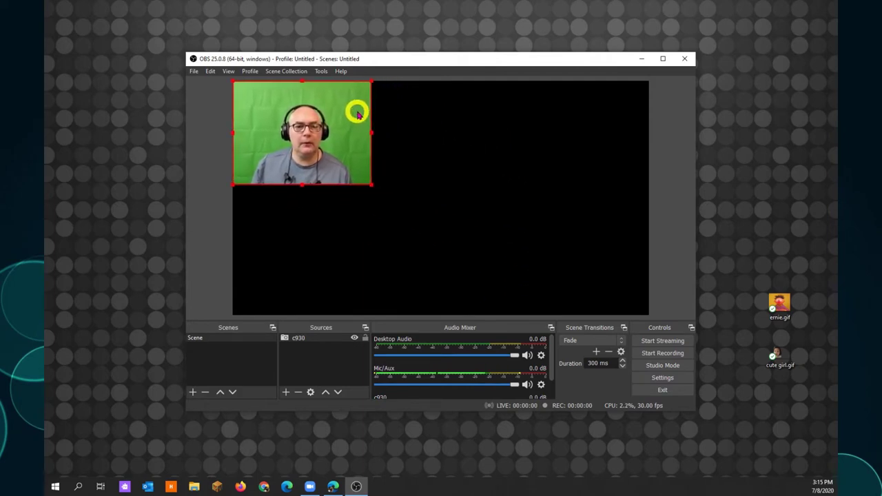
Set c930's Resolution/FPS Type to Custom with a 1920x1080 resolution
right_click(323, 337)
left_click(351, 333)
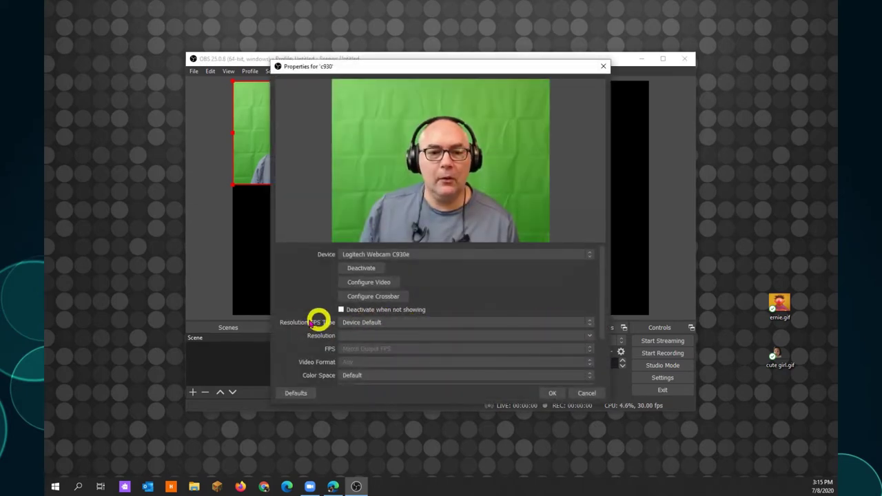
left_click(584, 322)
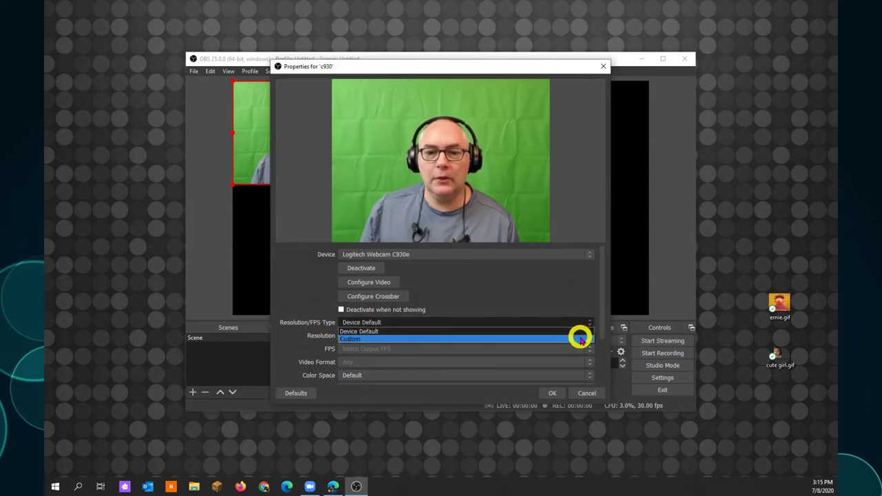
left_click(580, 339)
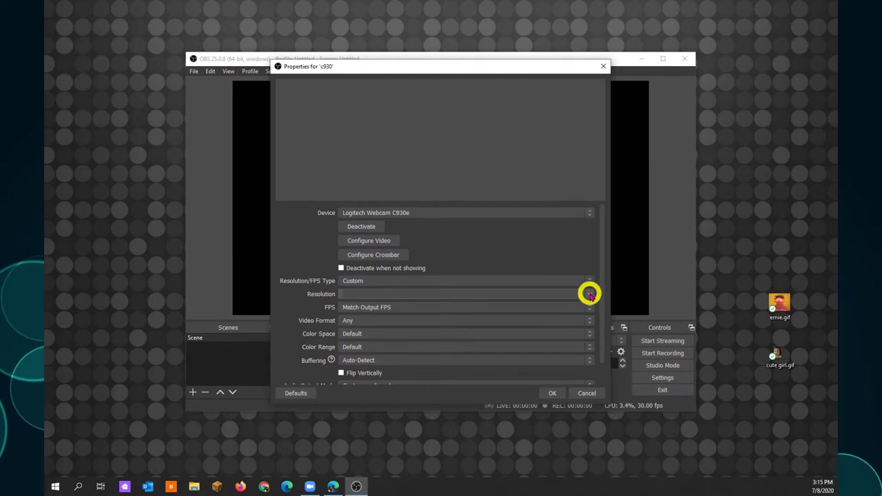
left_click(589, 294)
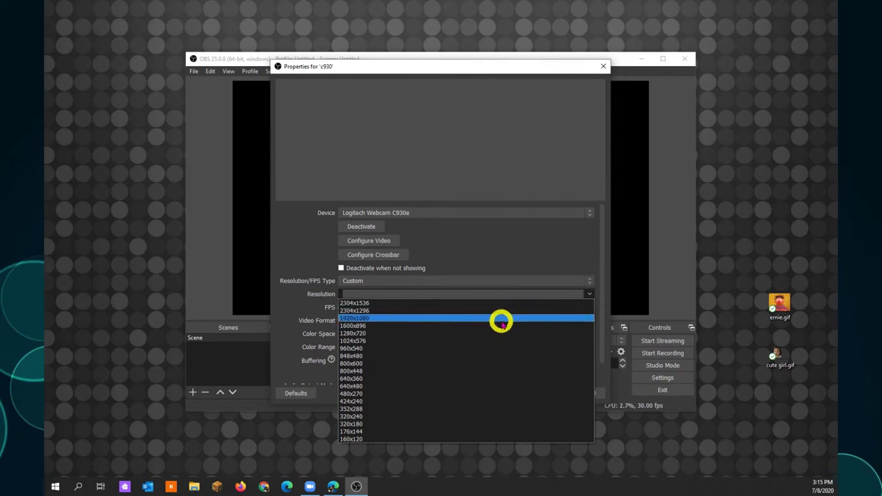
left_click(501, 319)
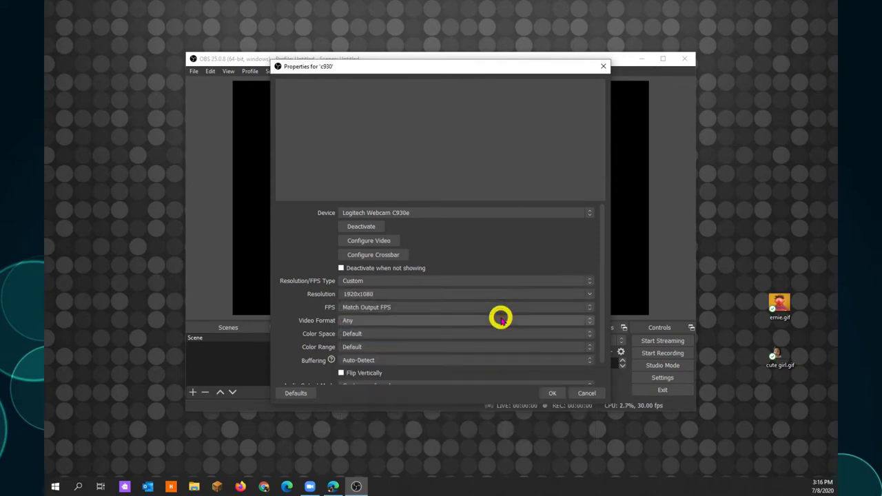
left_click(552, 392)
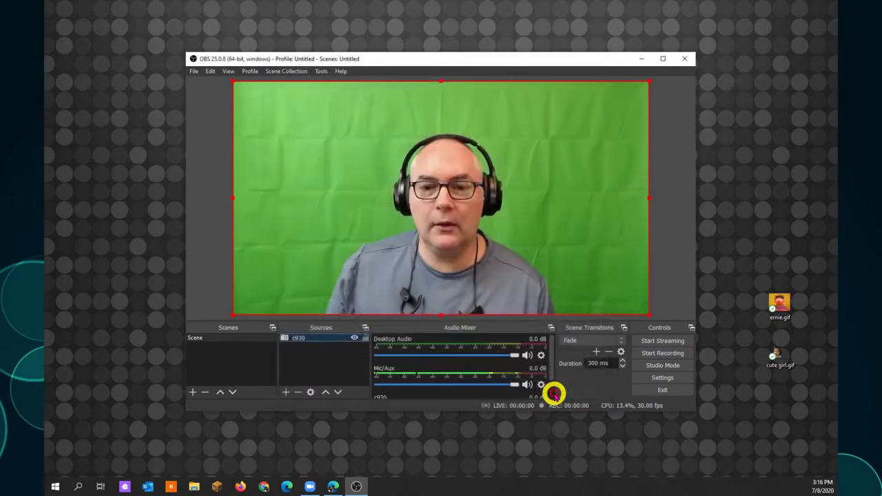
left_click(591, 270)
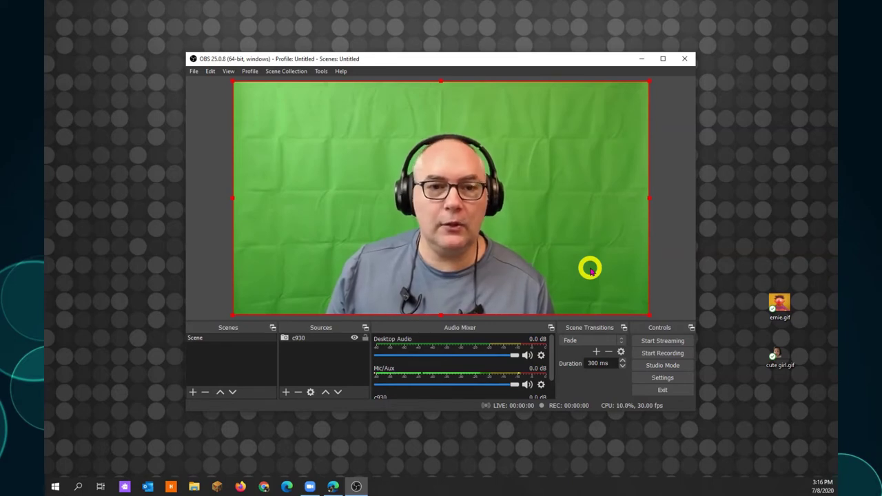
mouse_move(585, 236)
left_mouse_down()
mouse_move(555, 262)
mouse_move(567, 240)
mouse_move(612, 236)
mouse_move(627, 254)
mouse_move(624, 244)
mouse_move(622, 252)
mouse_move(589, 238)
left_mouse_up()
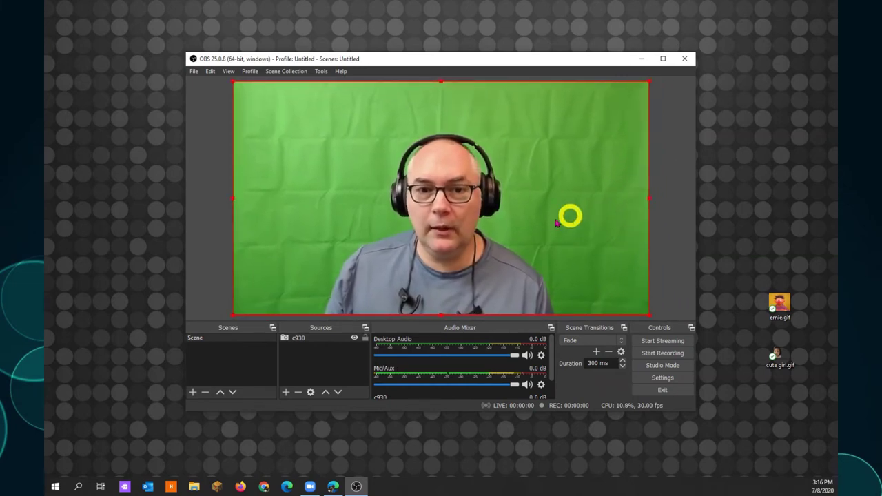
left_click(365, 338)
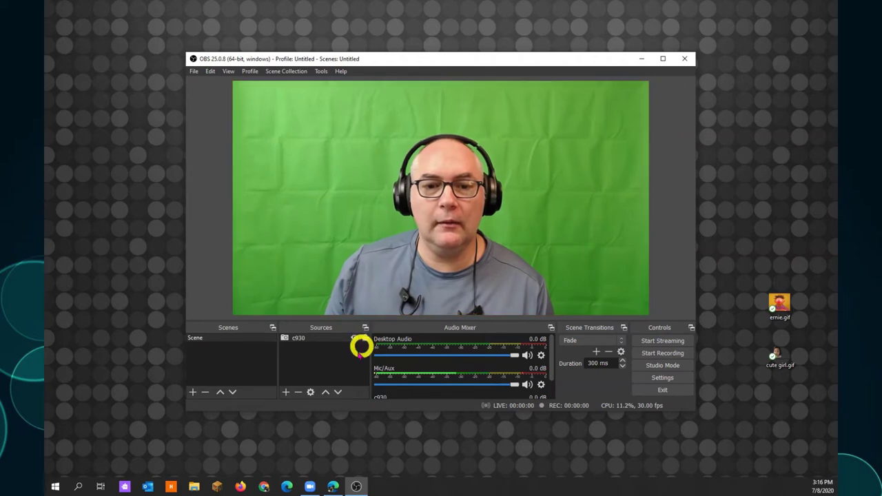
Add a default-named Chroma Key filter to c930 and close the Filters window
right_click(309, 338)
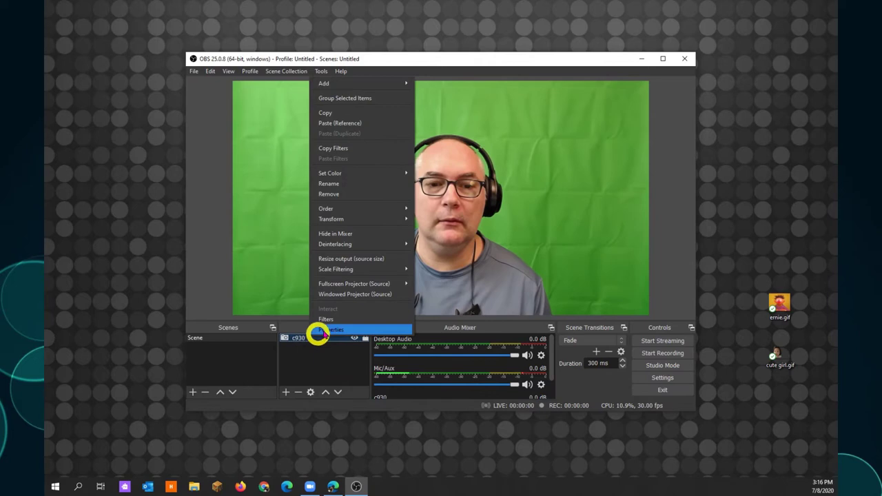
left_click(330, 319)
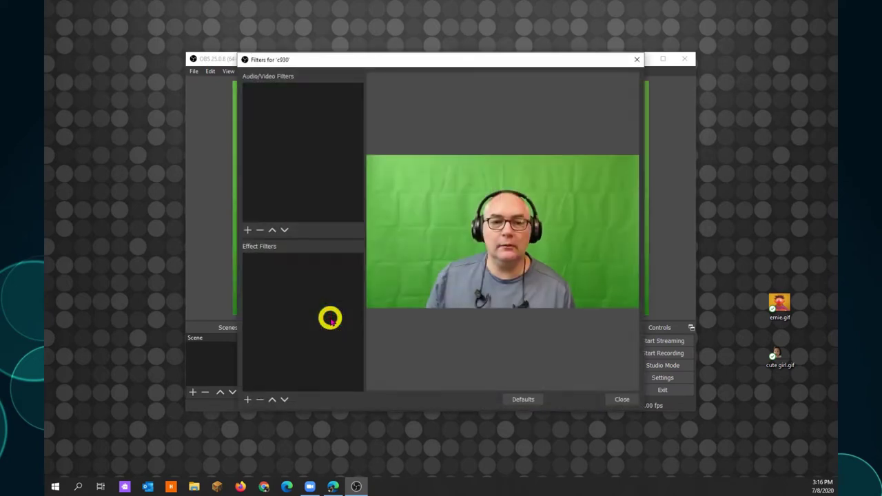
left_click(247, 399)
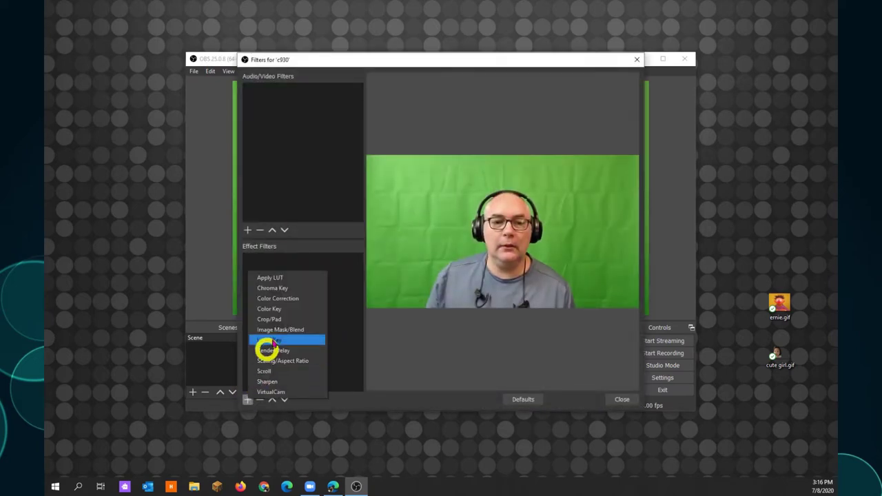
left_click(292, 288)
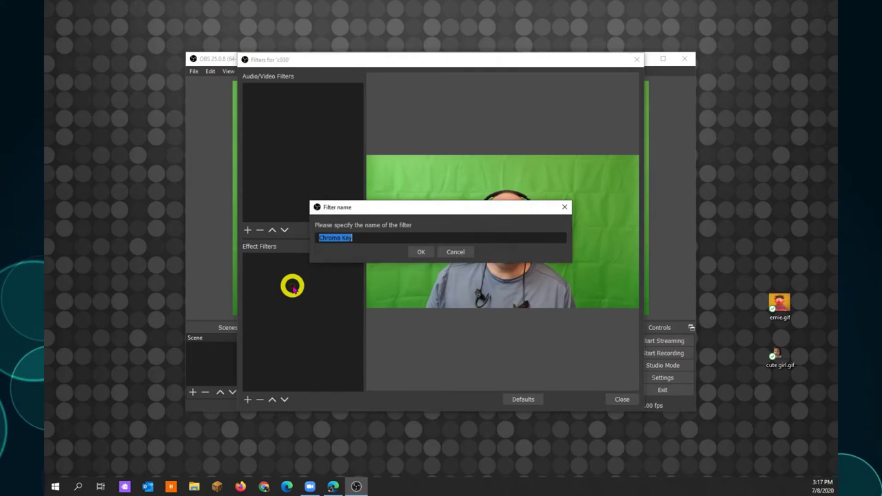
left_click(420, 251)
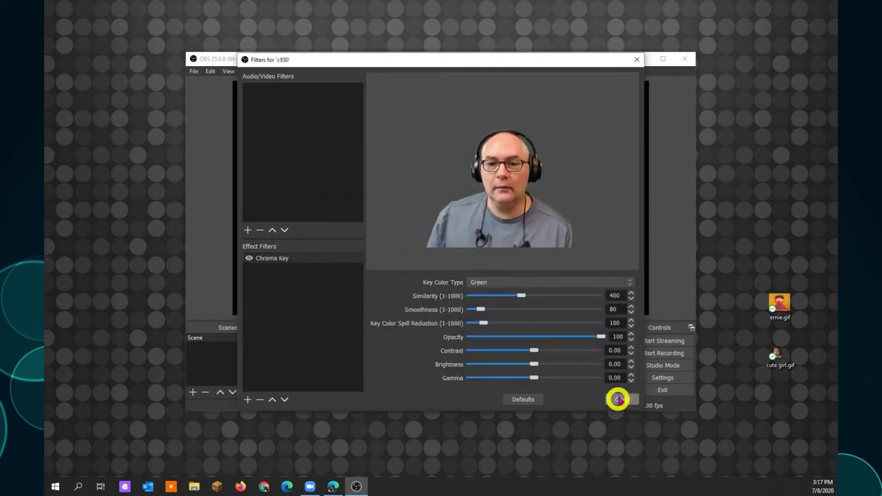
left_click(619, 400)
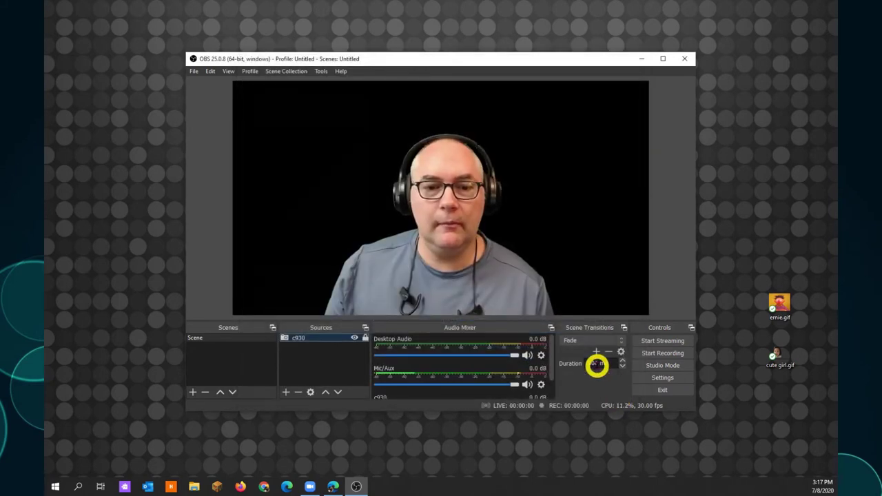
Add an Image source named 'grey' that loads abstract-gray-simple-smooth-1920x1200.jpg from Backgrounds
left_click(324, 358)
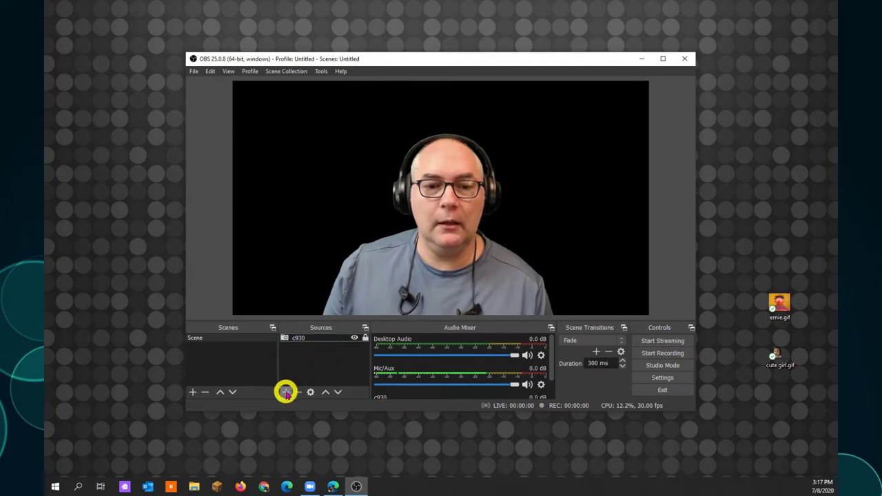
left_click(286, 391)
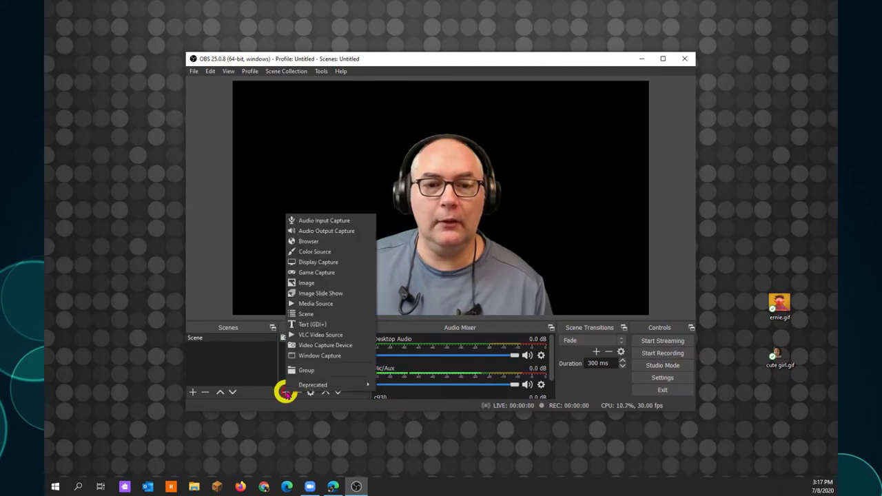
left_click(337, 282)
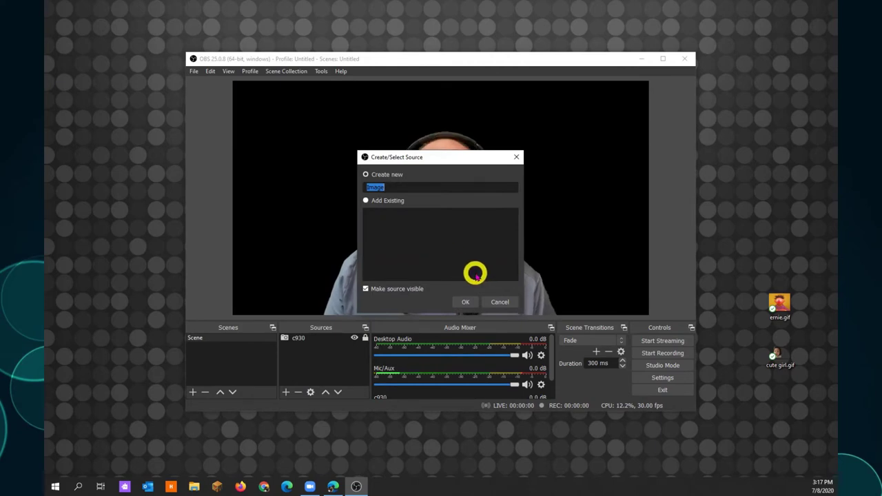
type("grey")
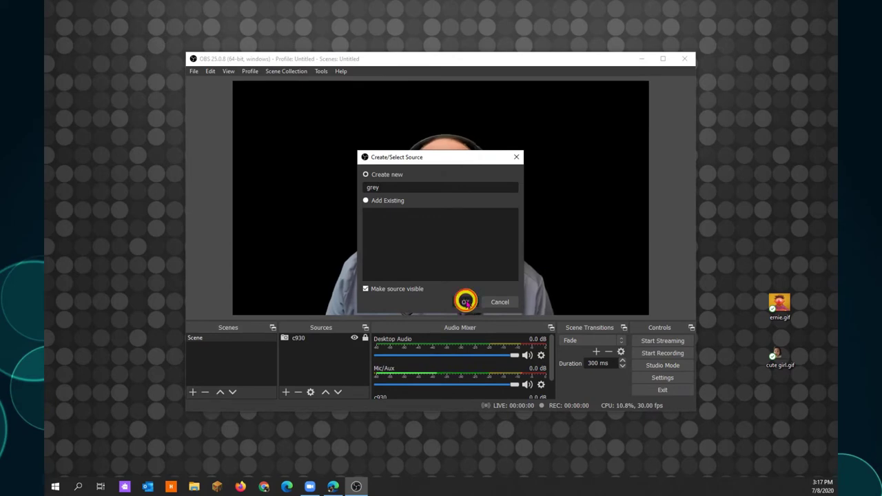
left_click(466, 298)
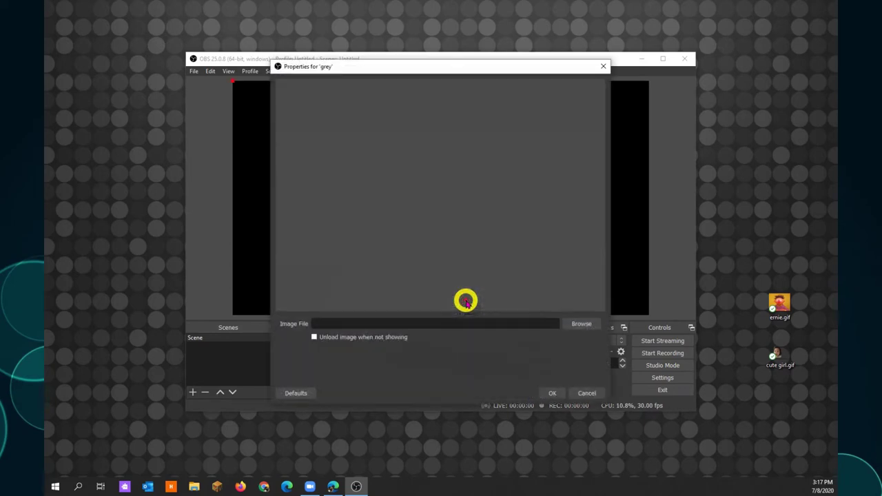
left_click(578, 323)
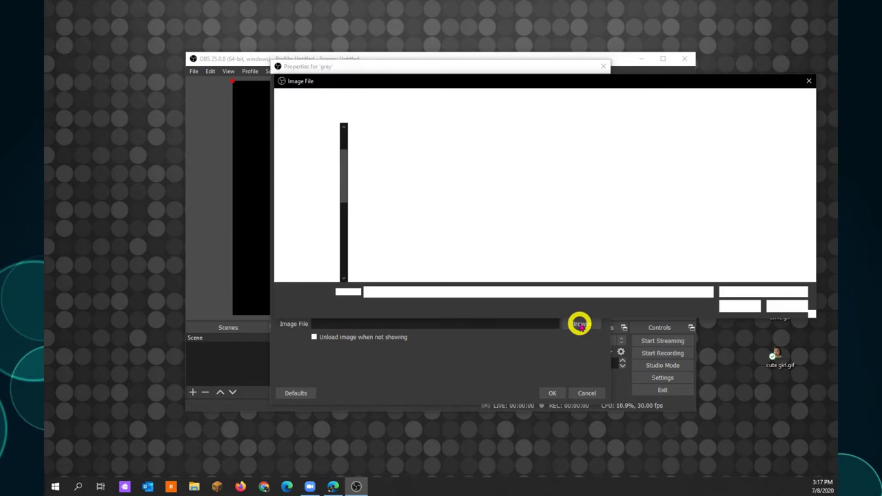
left_click(379, 157)
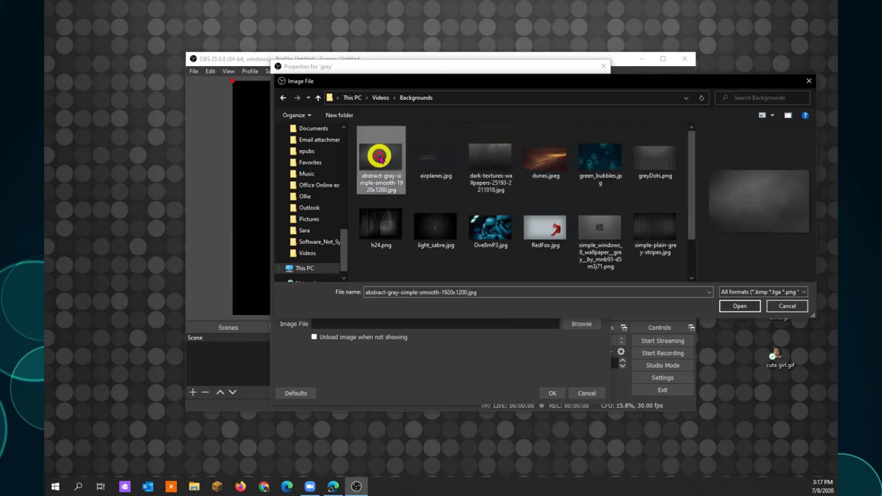
left_click(739, 306)
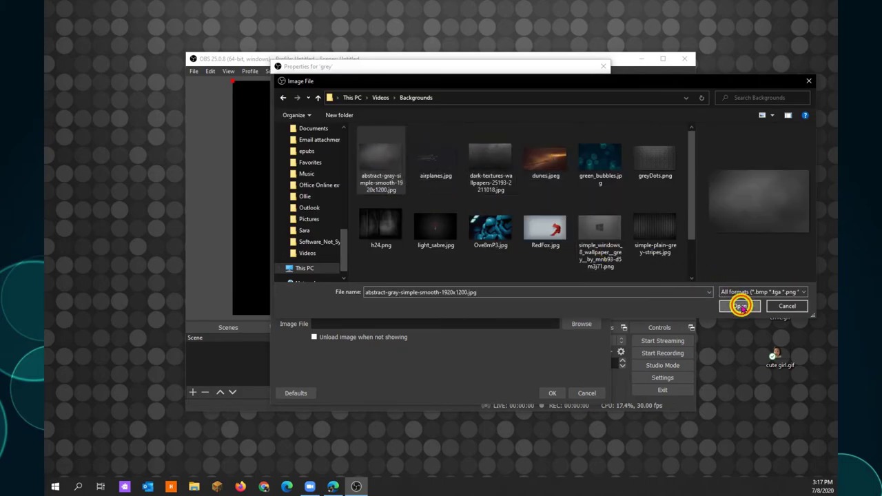
left_click(560, 393)
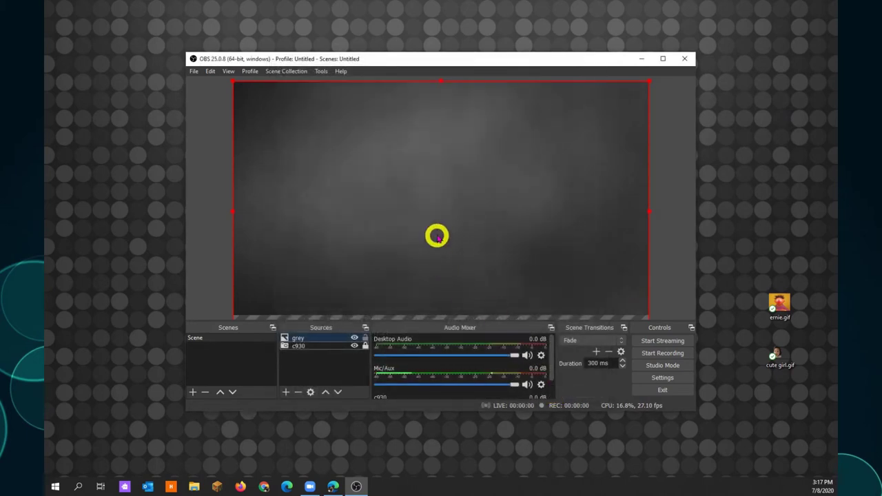
Move the grey source beneath c930 and reposition the grey image in the preview
mouse_move(437, 248)
left_mouse_down()
mouse_move(433, 230)
mouse_move(433, 264)
mouse_move(641, 310)
mouse_move(626, 295)
mouse_move(497, 251)
mouse_move(425, 251)
mouse_move(437, 243)
left_mouse_up()
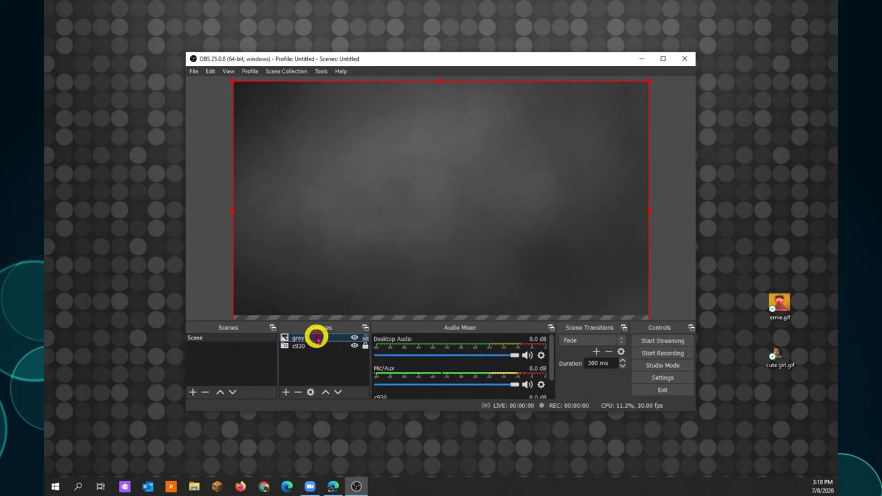
left_click_drag(317, 342, 316, 348)
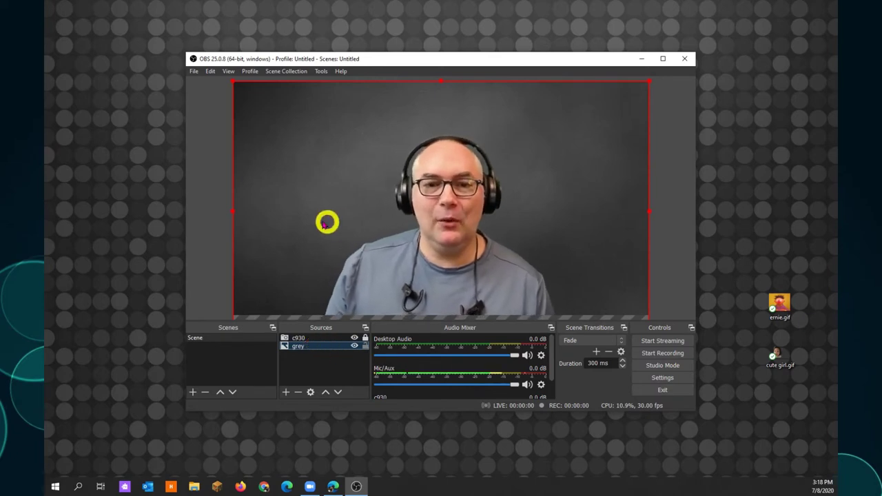
left_click_drag(328, 221, 310, 205)
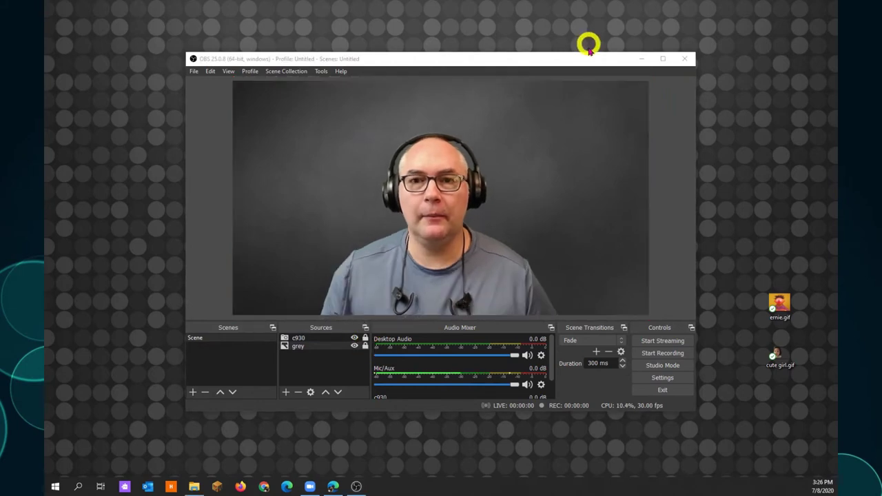
left_click_drag(586, 60, 458, 39)
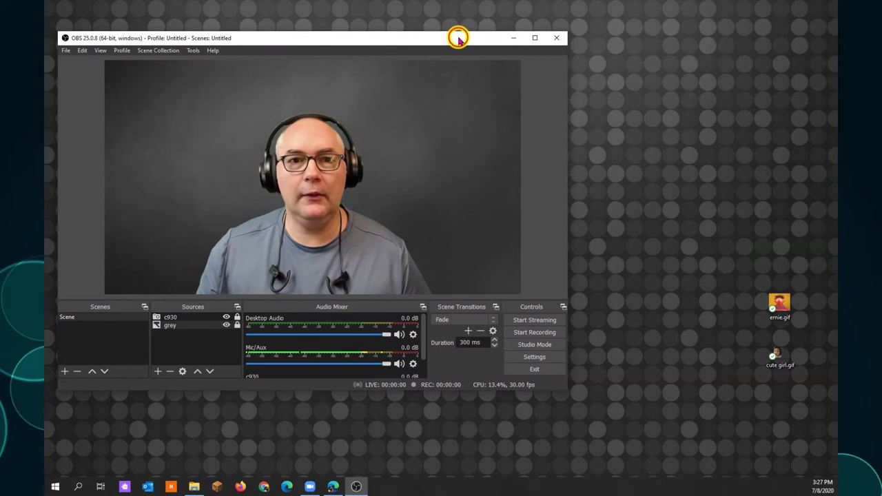
Switch the Zoom meeting camera to Logitech Webcam C930e and stop the meeting video
left_click_drag(459, 39, 447, 37)
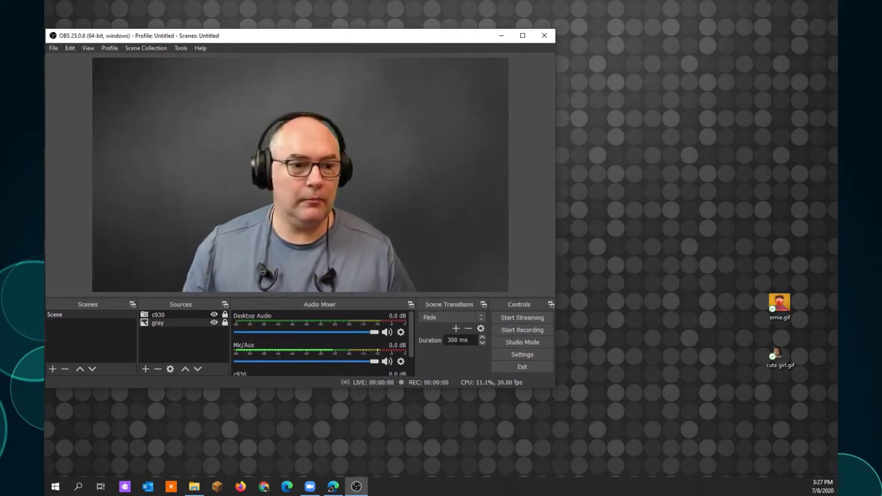
left_click(309, 486)
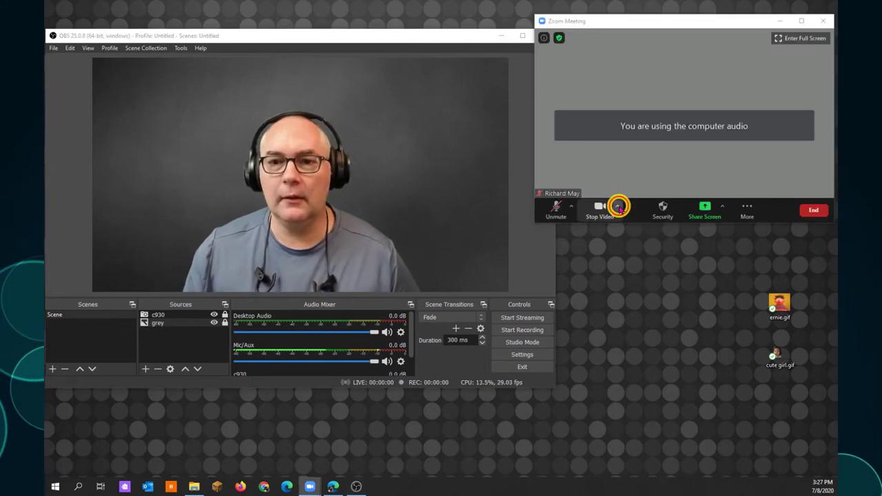
left_click(618, 206)
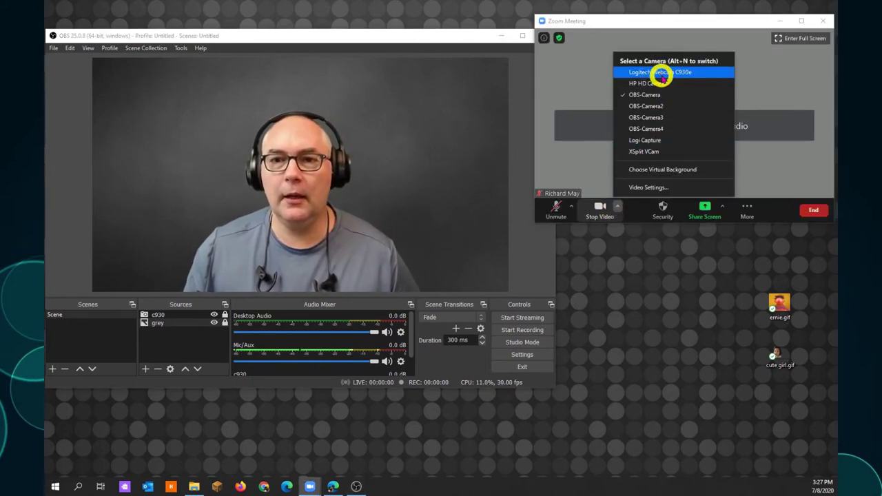
left_click(662, 72)
left_click(600, 208)
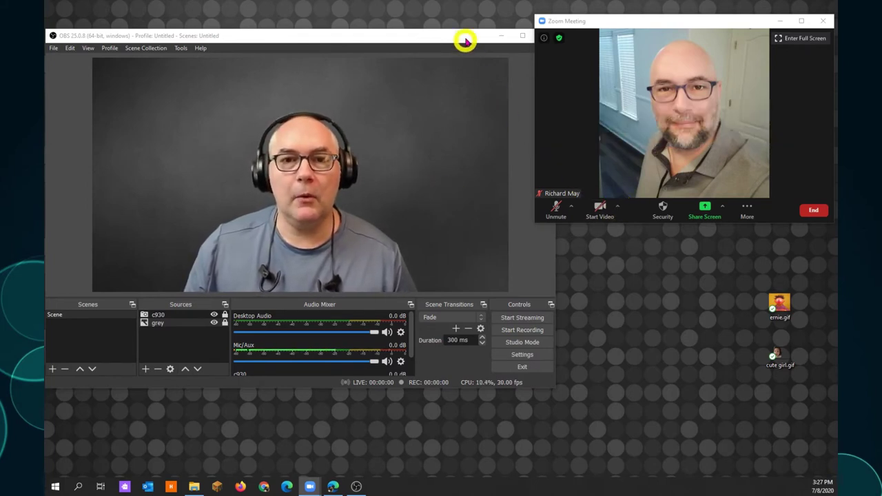
left_click_drag(555, 256, 531, 256)
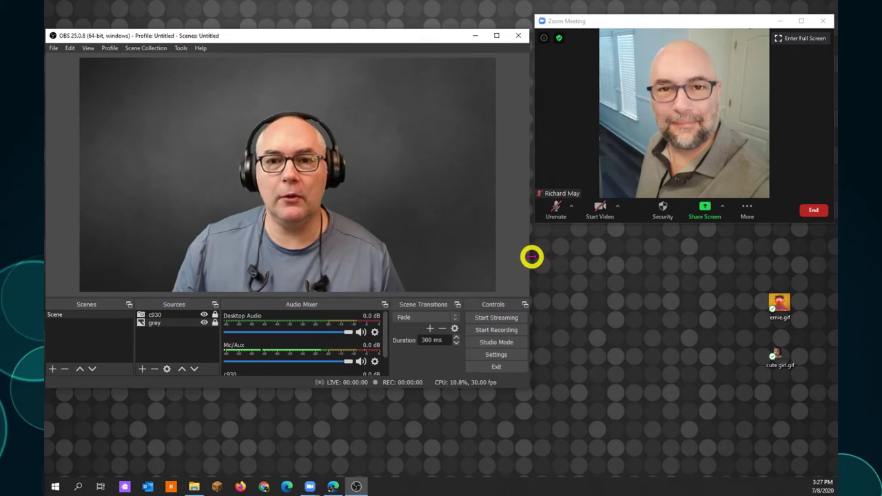
Start the OBS virtual camera with OBS-Camera as the target camera
left_click(180, 48)
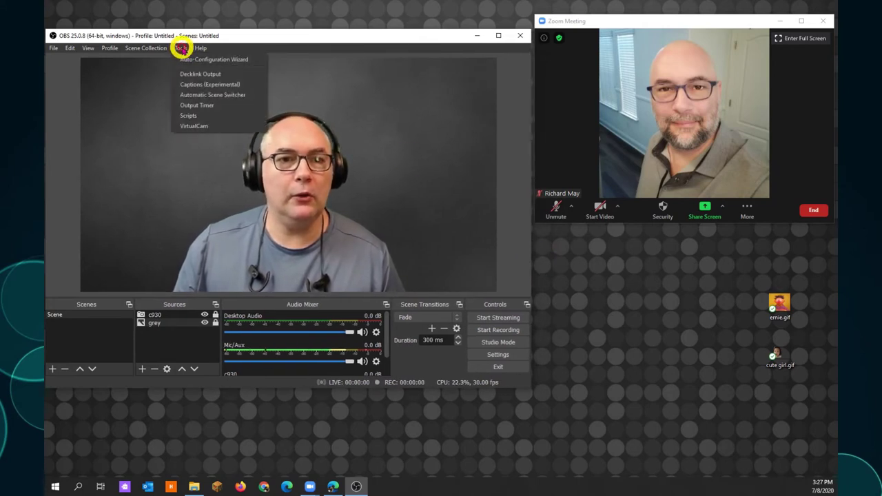
left_click(203, 126)
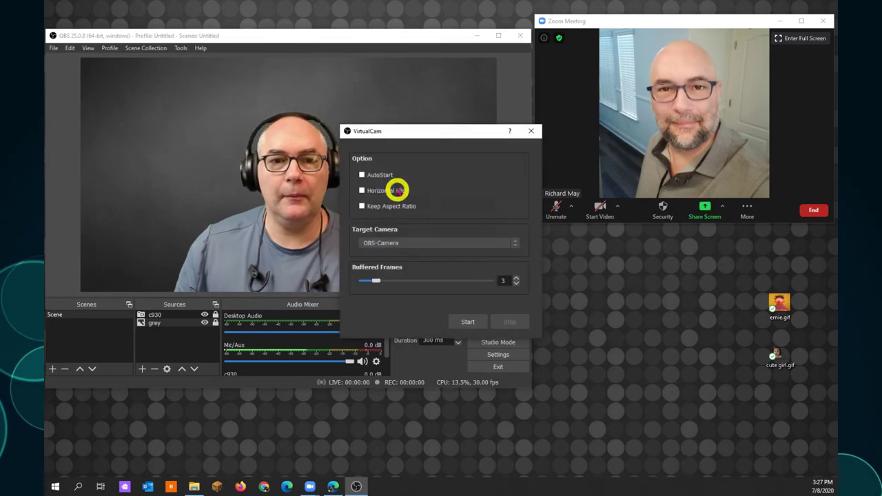
left_click(418, 242)
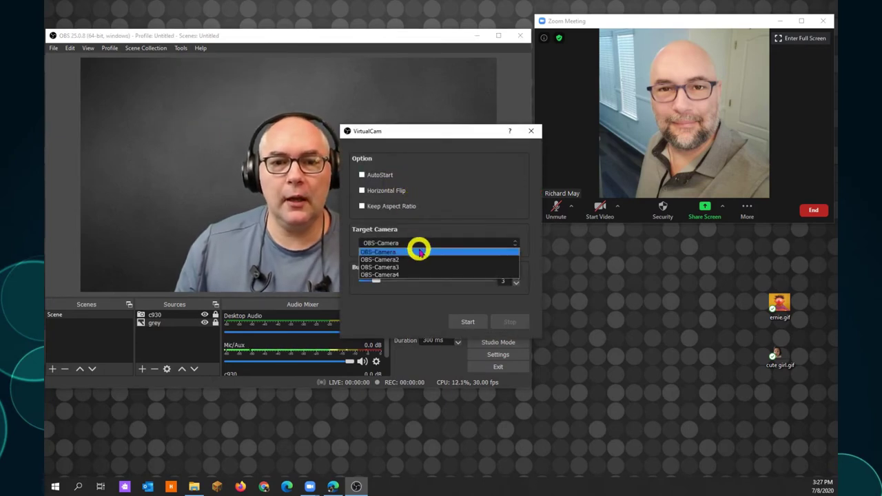
left_click(419, 252)
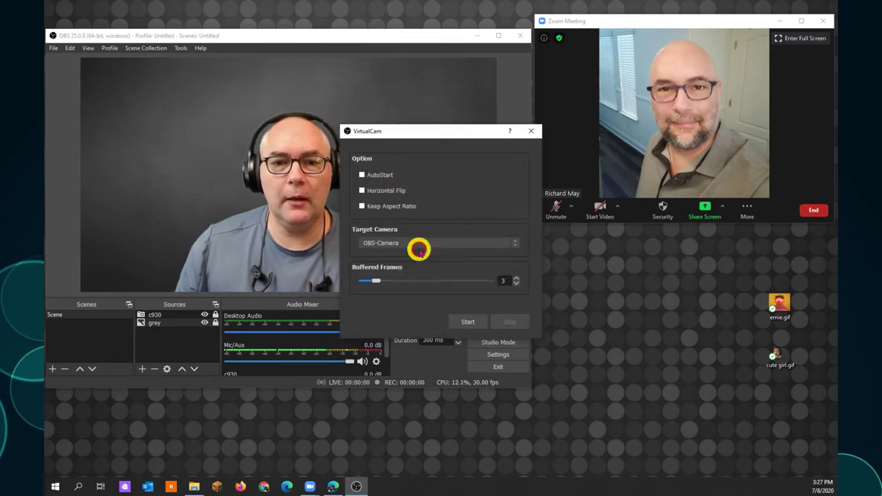
left_click(468, 323)
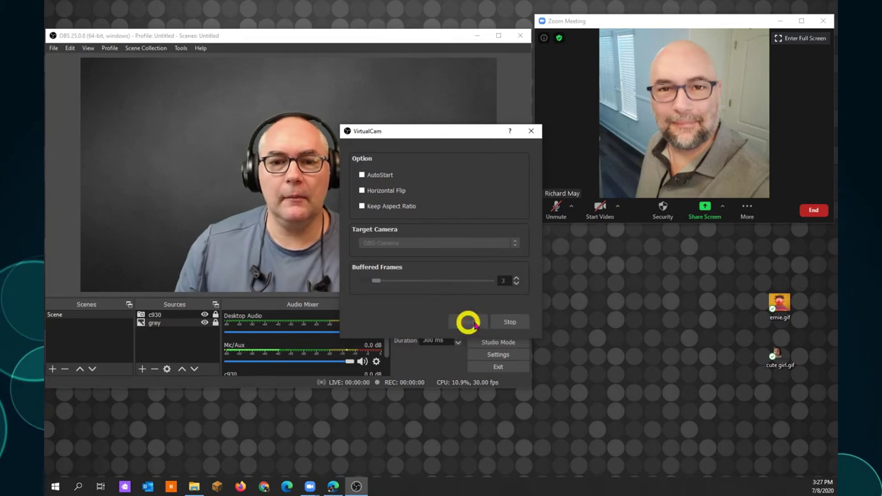
left_click(530, 131)
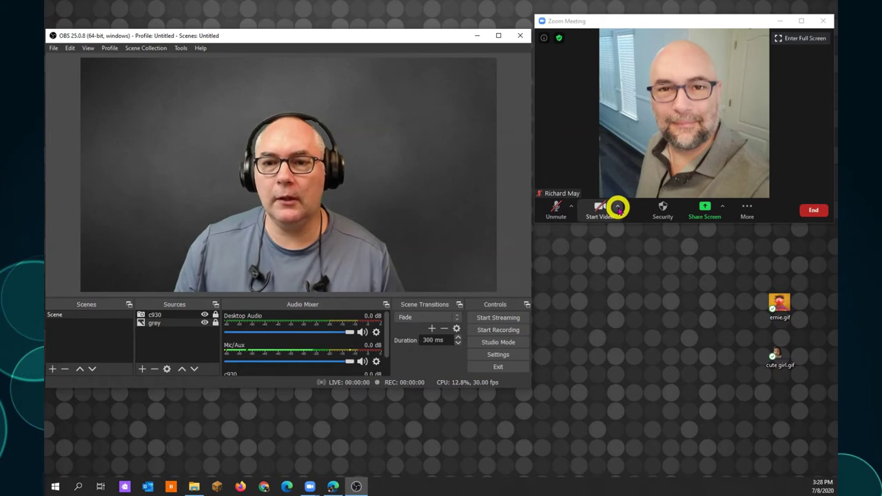
Start the Zoom meeting video so it sends the OBS virtual camera feed
left_click(618, 207)
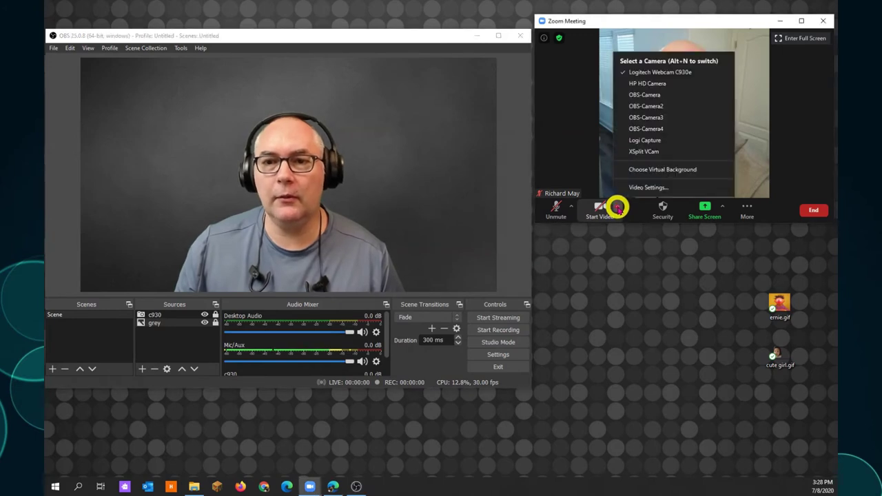
left_click(673, 93)
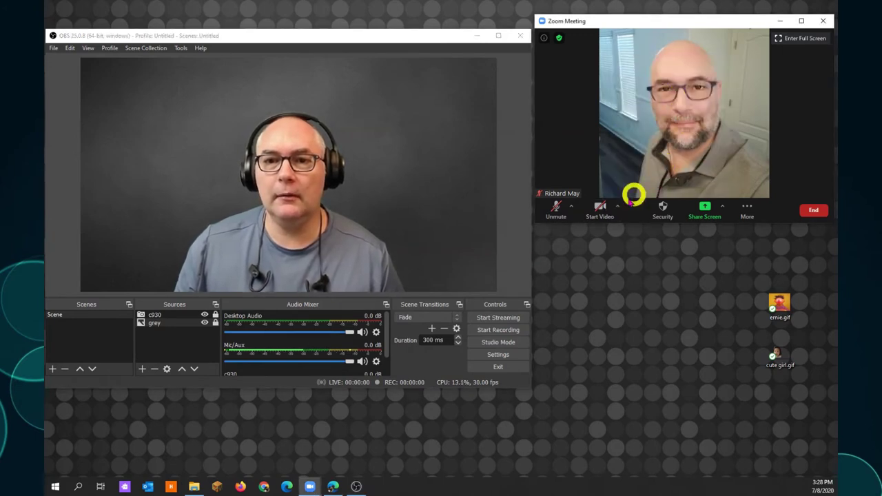
left_click(596, 202)
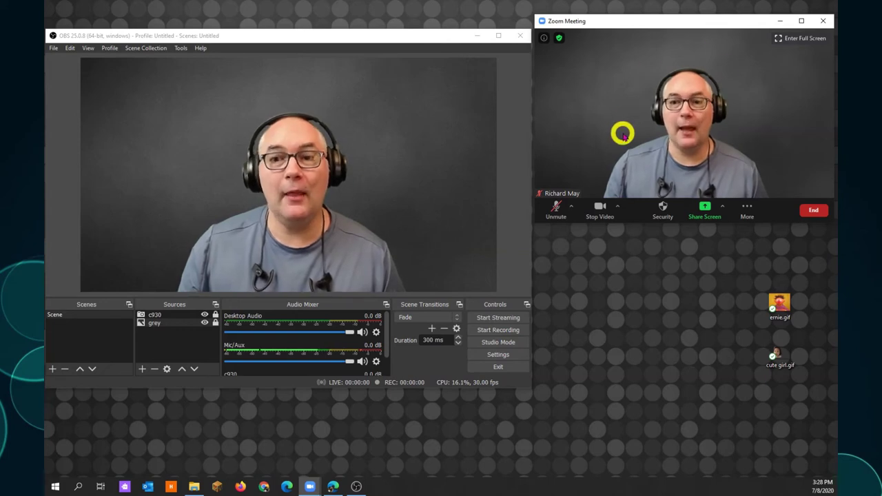
left_click(394, 34)
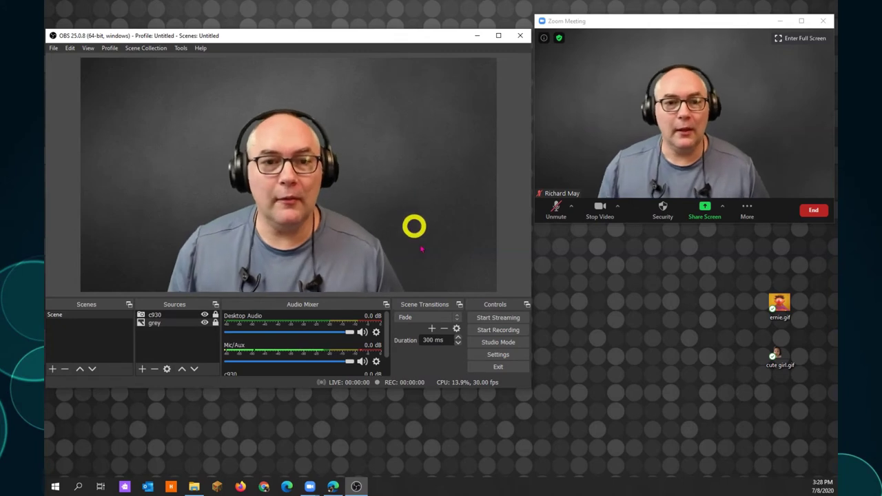
Drag ernie.gif from the desktop into the OBS scene as a new source
left_click(778, 352)
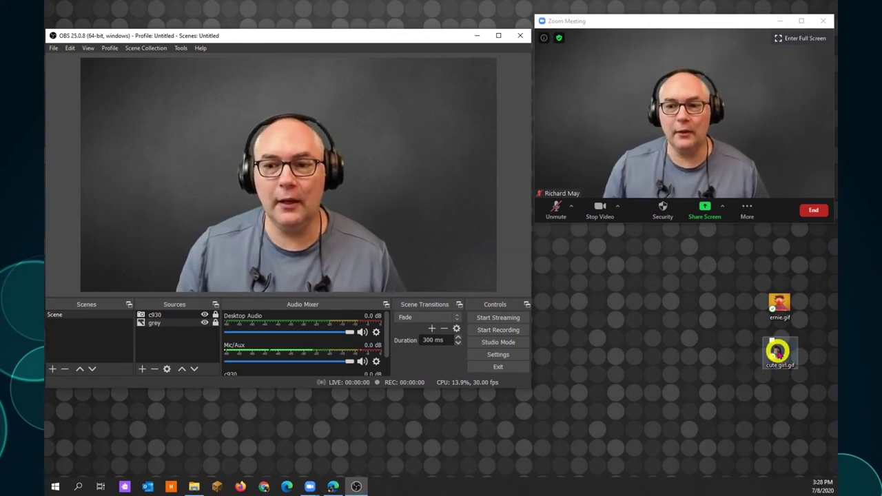
left_click_drag(779, 304, 330, 181)
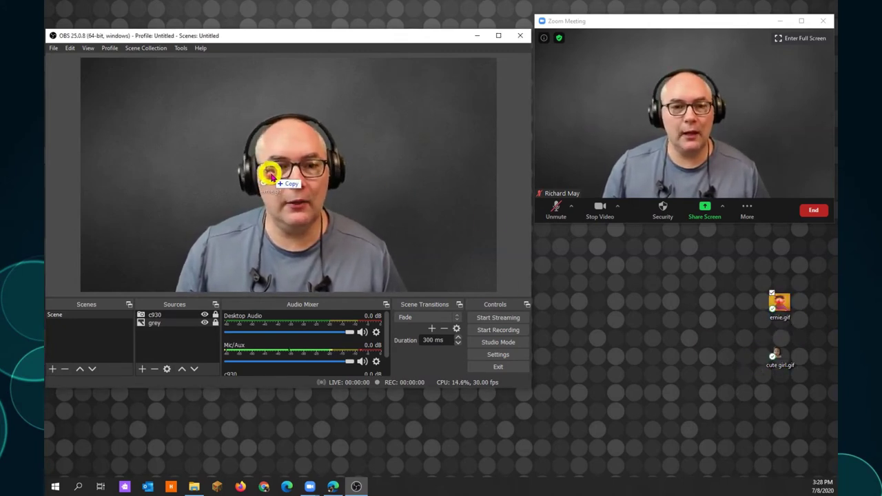
left_click_drag(263, 226, 255, 223)
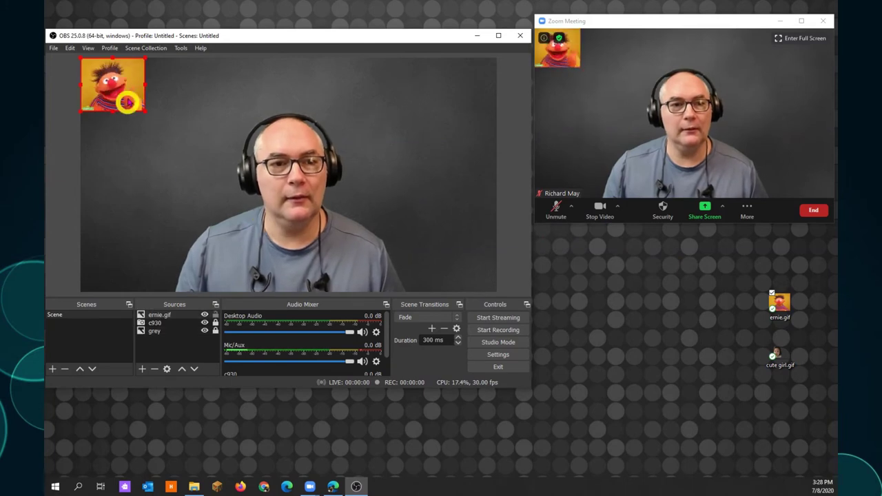
Enlarge the Ernie overlay at the upper left, lock it, and hide it
left_click_drag(133, 108, 446, 160)
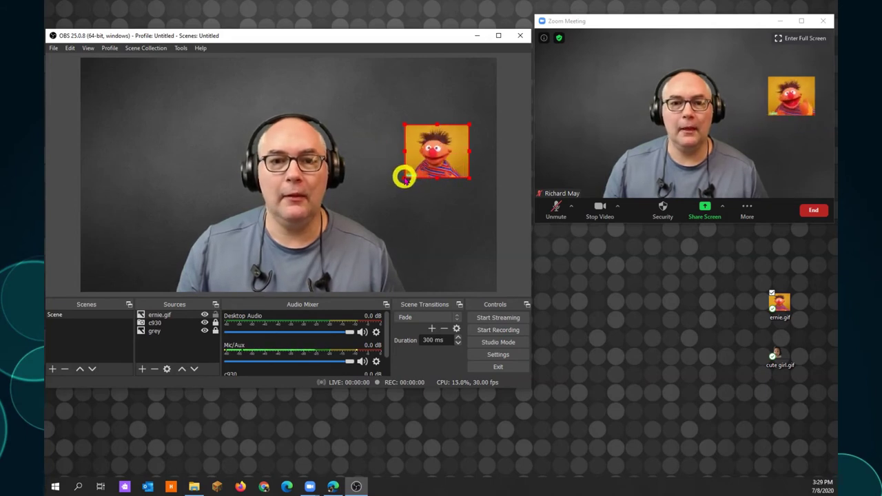
left_click_drag(404, 177, 379, 221)
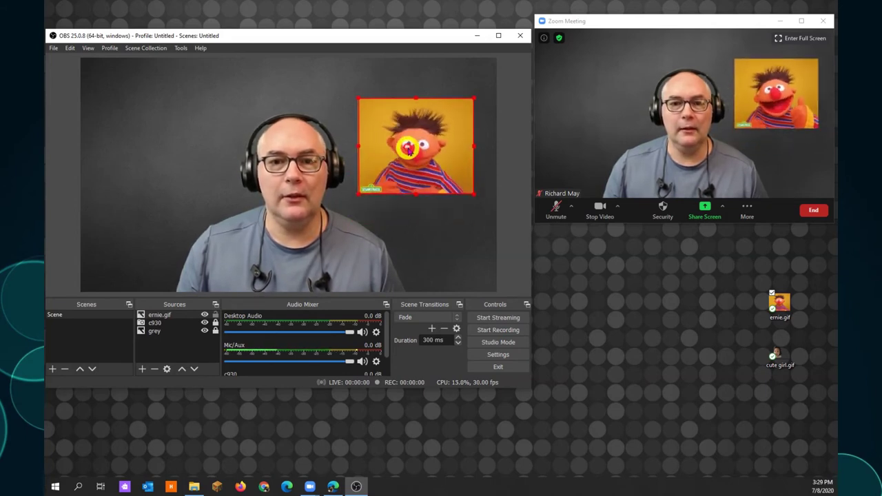
left_click_drag(401, 177, 147, 146)
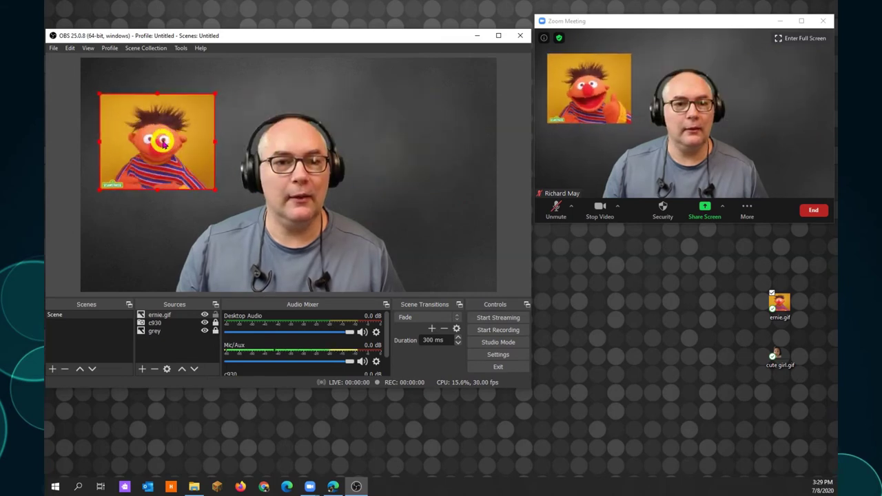
left_click(214, 315)
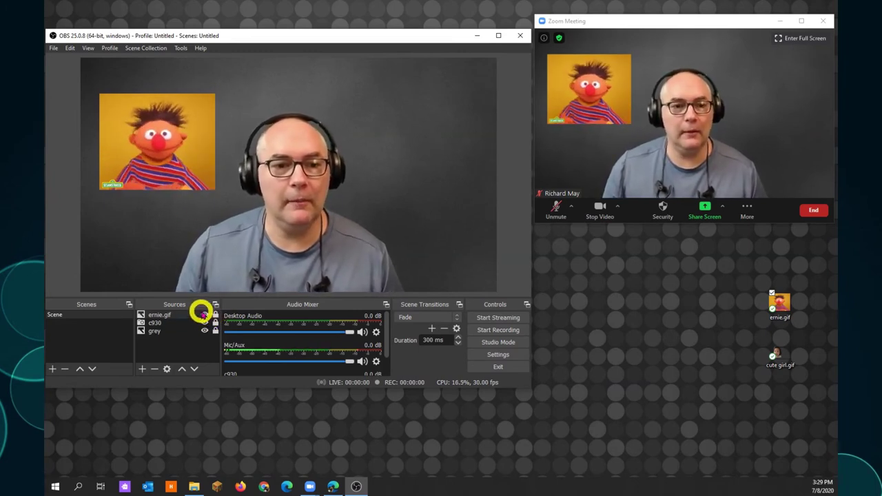
left_click(204, 315)
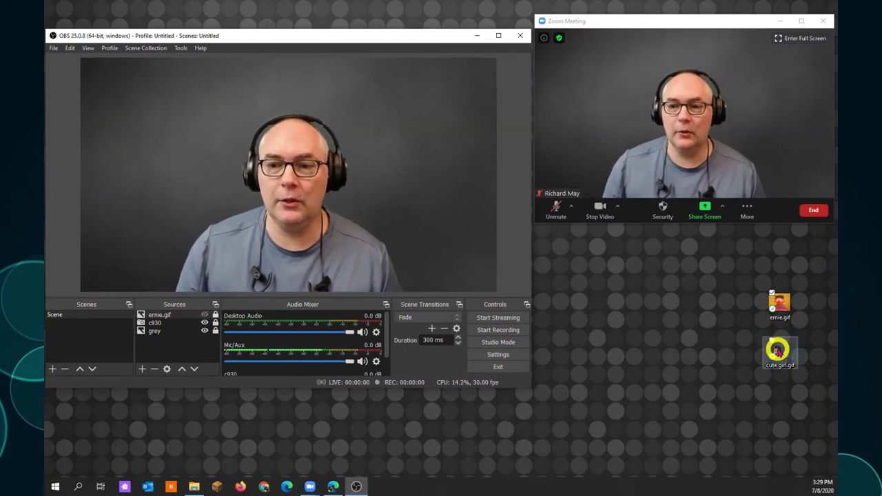
Drop cute girl.gif into the scene and place it at lower right beside the presenter
left_click_drag(778, 350, 414, 228)
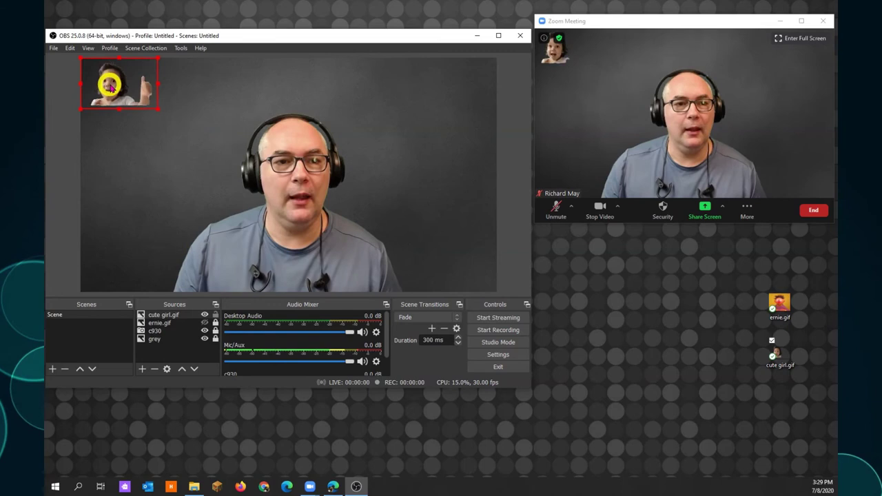
left_click_drag(109, 85, 383, 198)
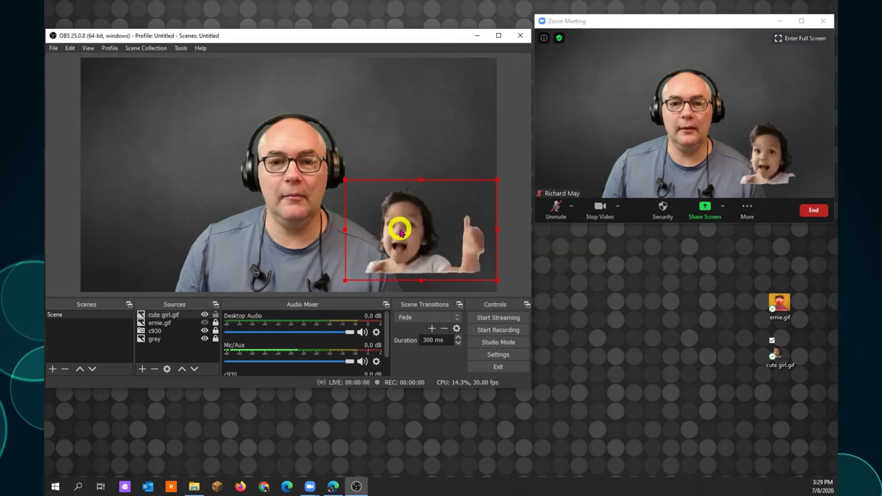
left_click_drag(401, 231, 397, 235)
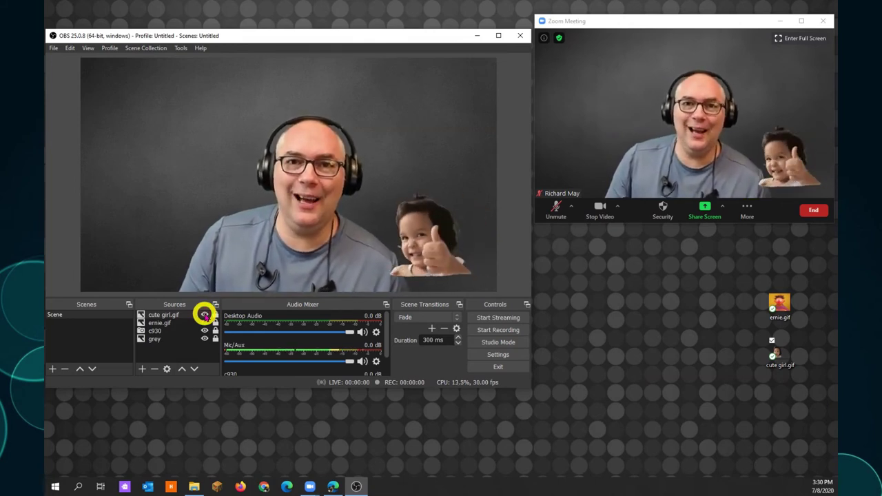
Hide cute girl.gif, then briefly show and re-hide the ernie.gif overlay
left_click(204, 315)
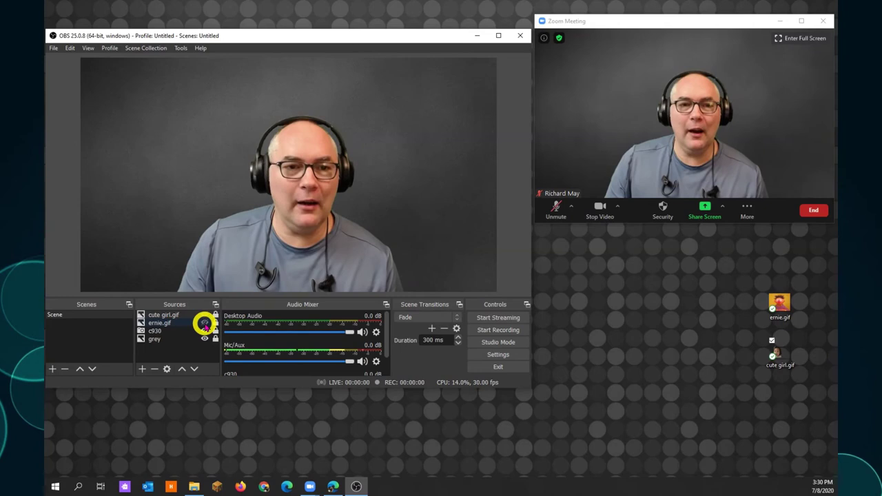
left_click(205, 324)
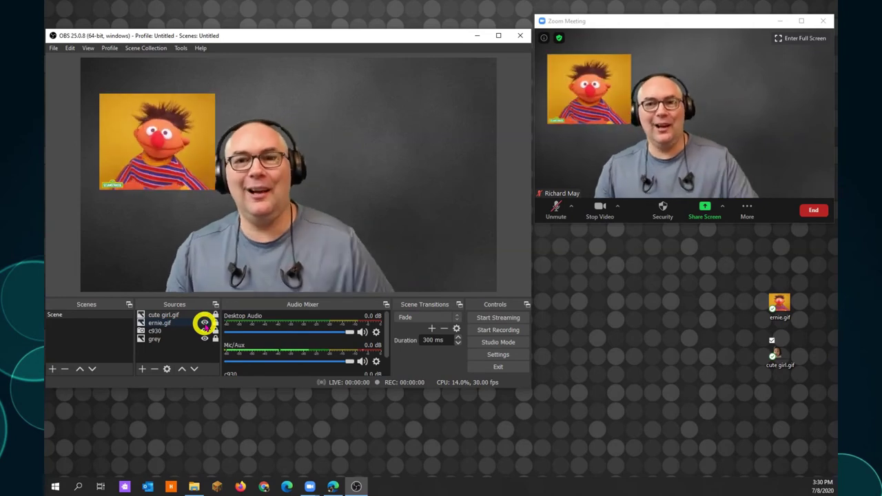
left_click(205, 323)
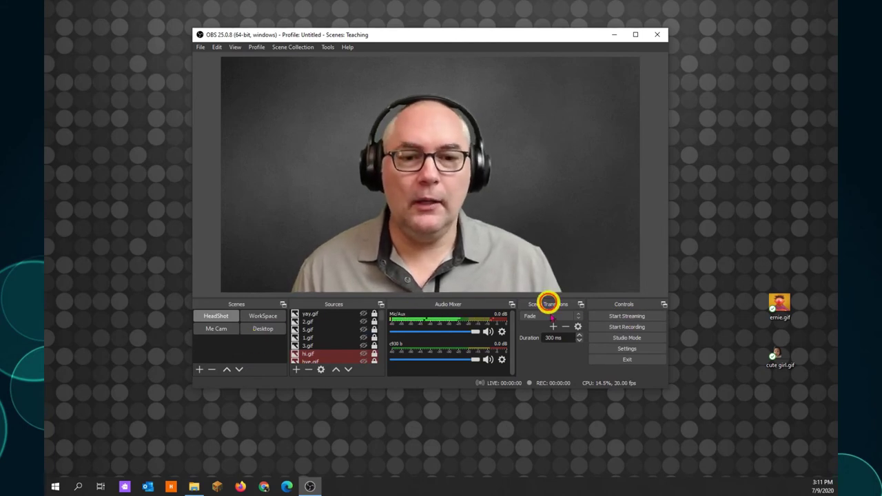
Undock and untick Scene Transitions under View > Docks, then float Sources stretched tall
left_click_drag(548, 304, 729, 142)
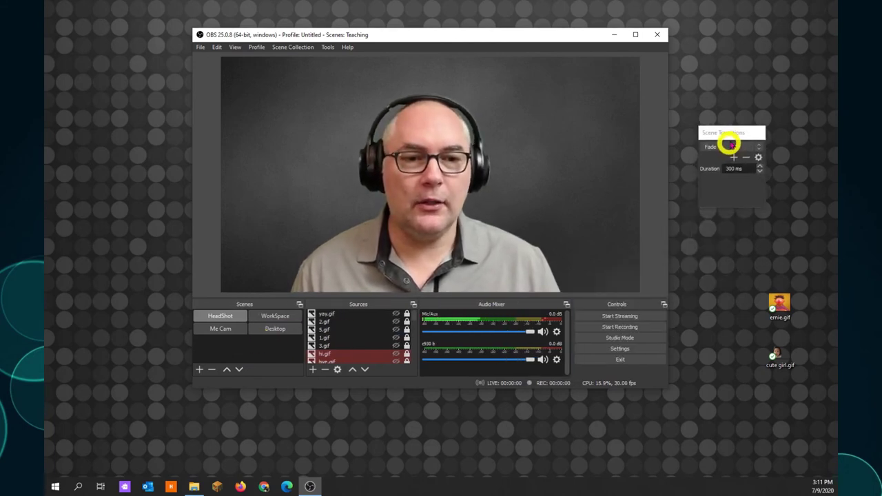
left_click(234, 46)
mouse_move(256, 71)
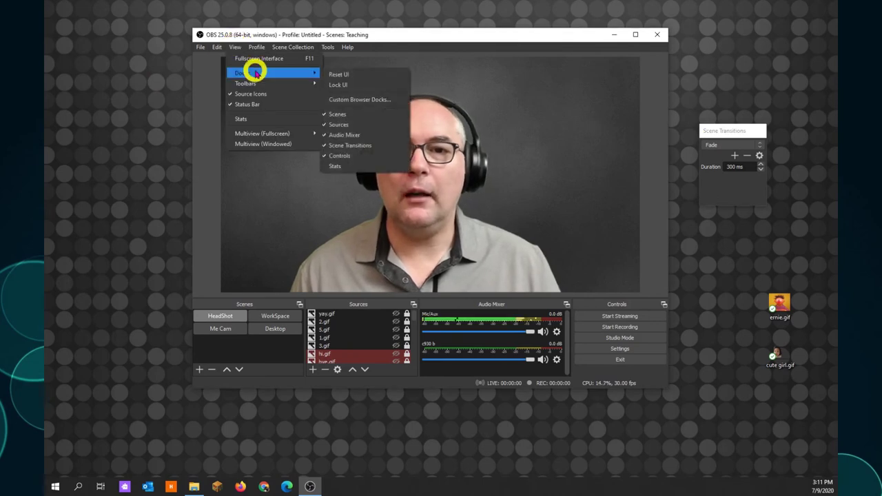
left_click(371, 146)
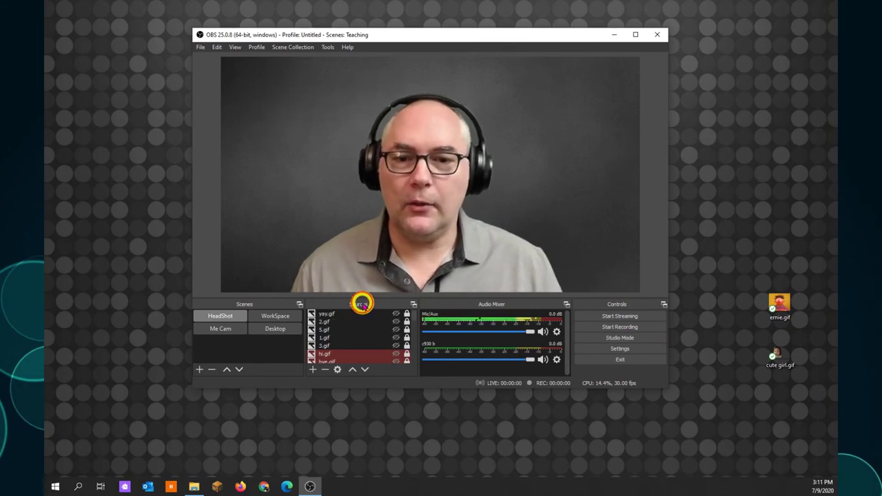
left_click_drag(362, 304, 134, 46)
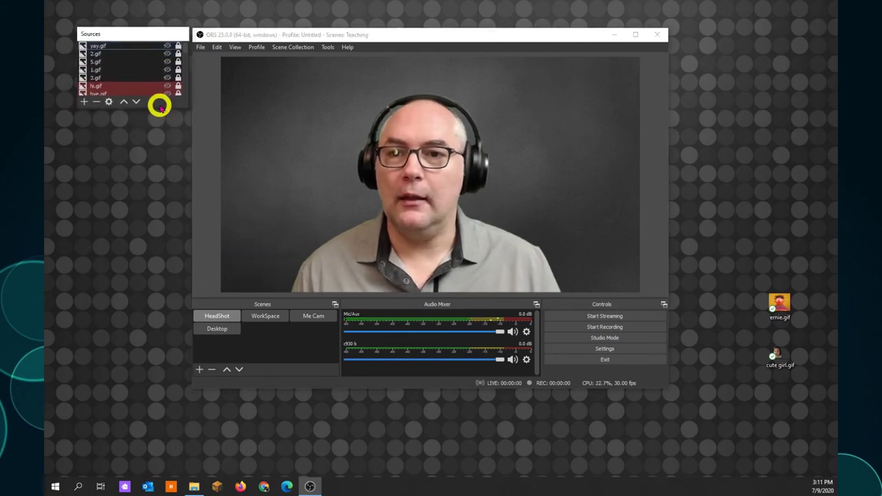
left_click_drag(158, 108, 159, 389)
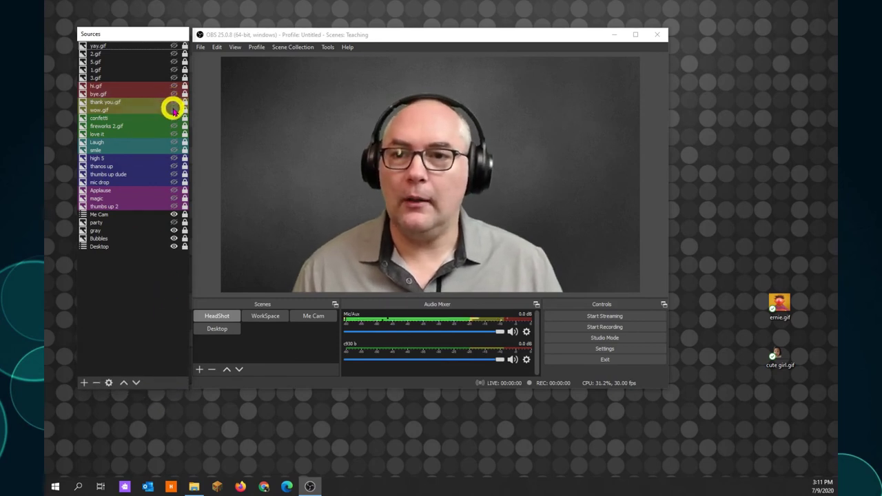
left_click(174, 158)
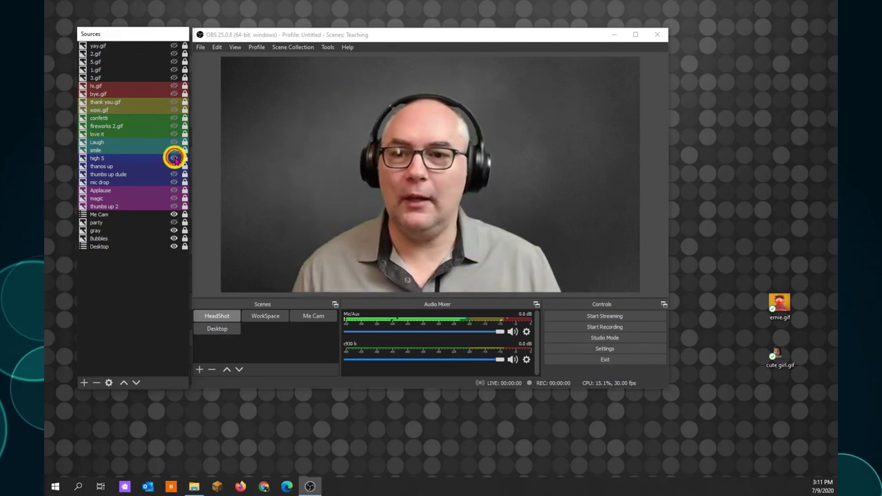
left_click(173, 174)
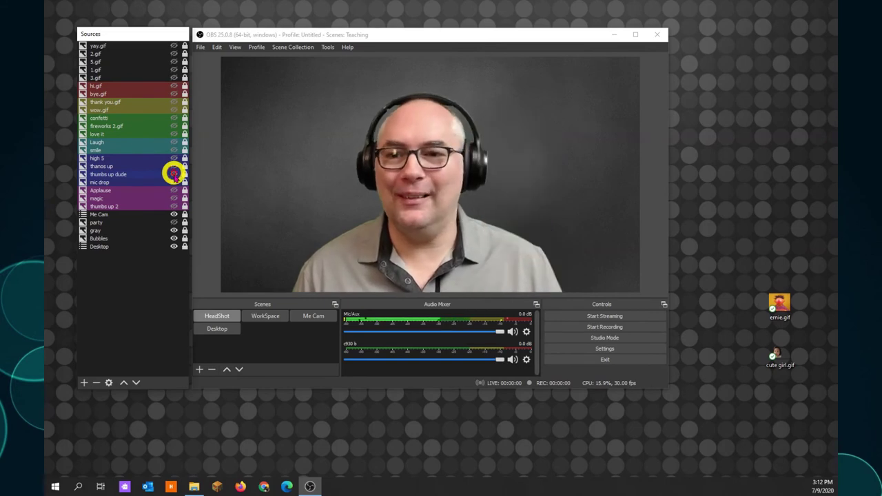
left_click(174, 197)
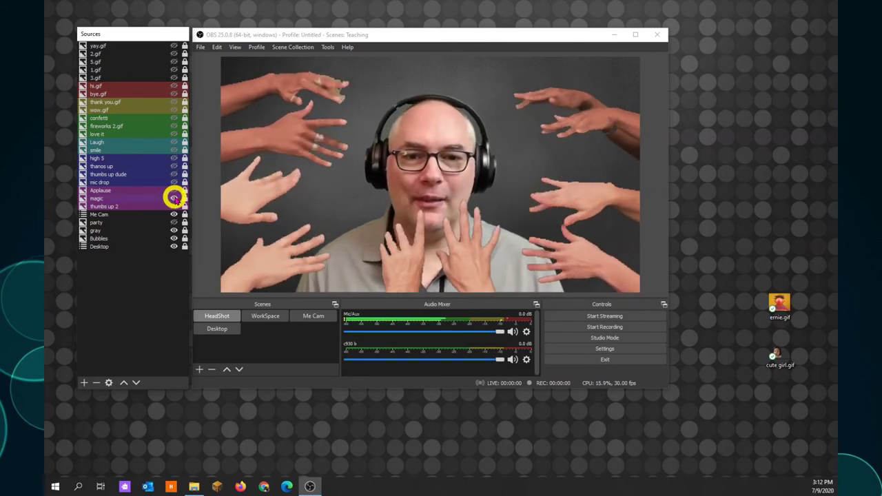
left_click(174, 198)
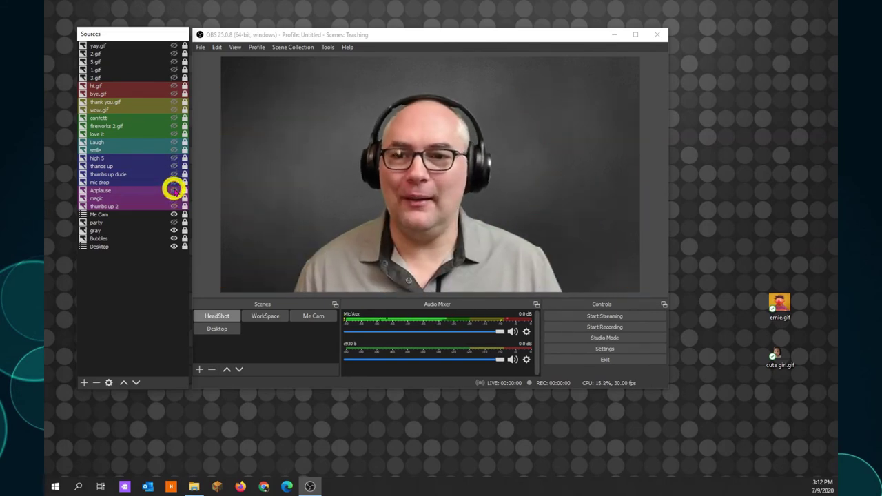
left_click(173, 191)
left_click(174, 190)
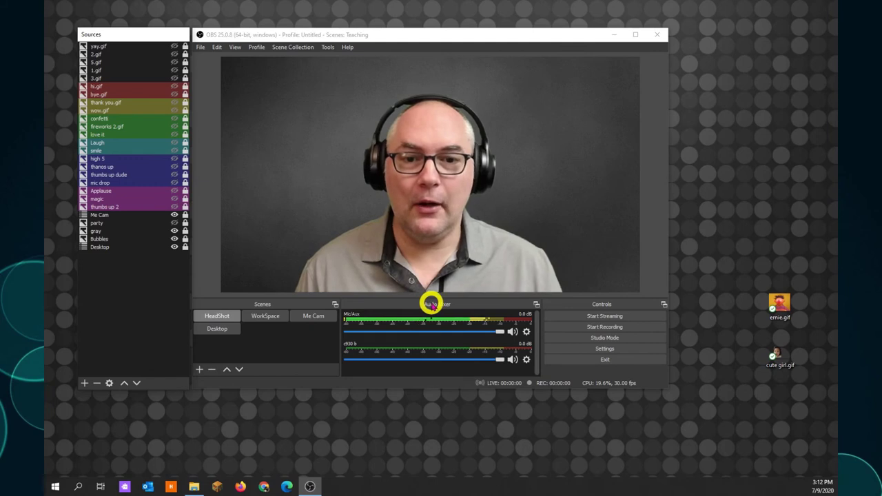
Dock the Audio Mixer as a narrow vertical-meter column, then undock Scenes and Controls
left_click_drag(432, 303, 231, 86)
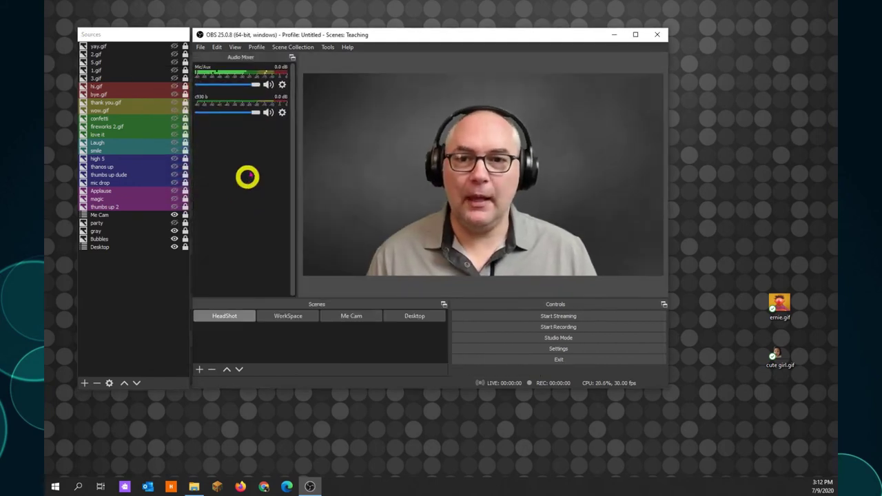
right_click(248, 177)
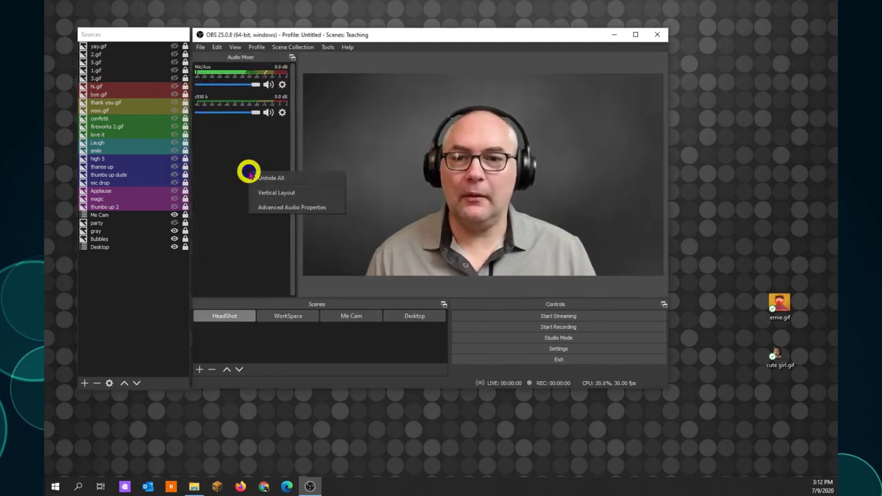
left_click(310, 191)
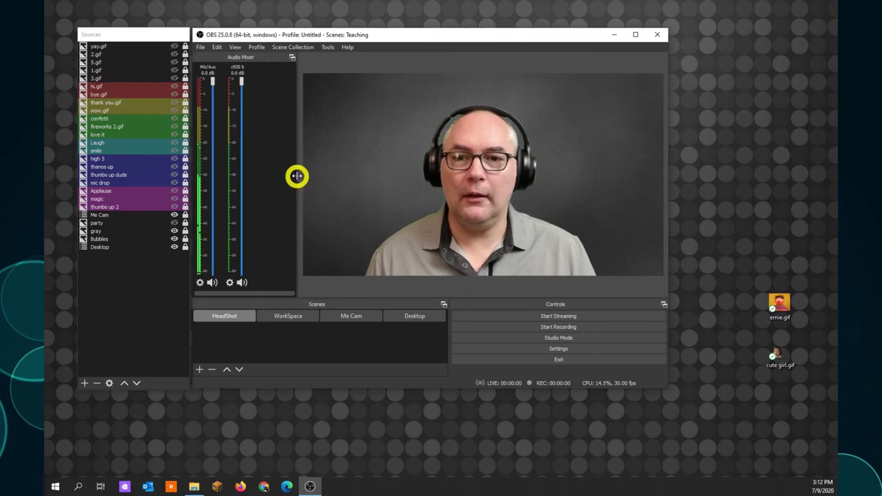
left_click_drag(297, 176, 263, 178)
left_click_drag(315, 304, 249, 265)
left_click_drag(411, 304, 240, 305)
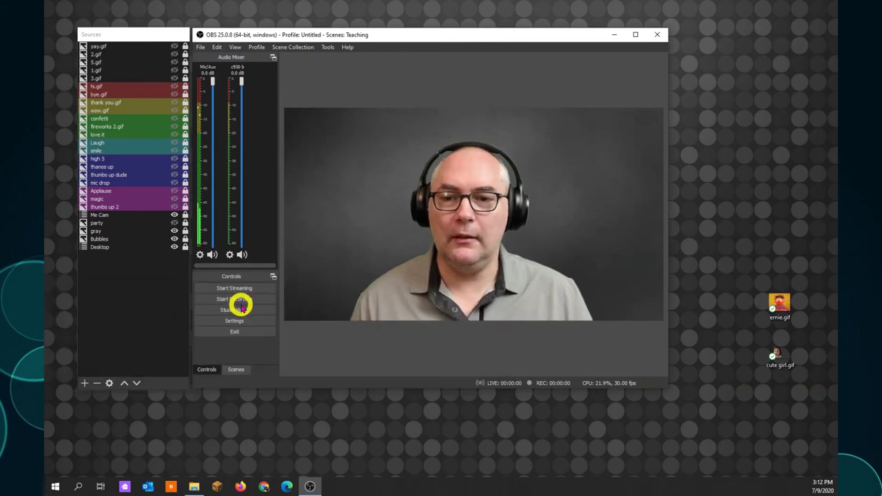
Show the scene list in the tabbed dock under the mixer
left_click(234, 369)
left_click(210, 369)
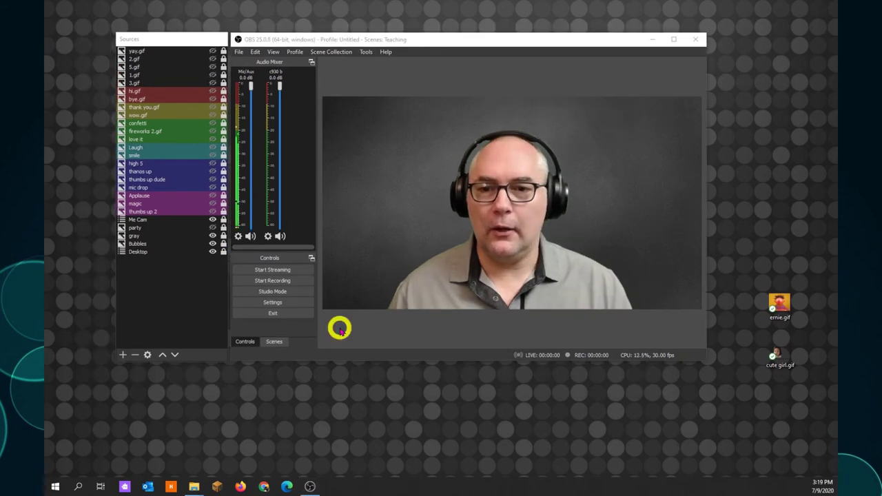
left_click(243, 343)
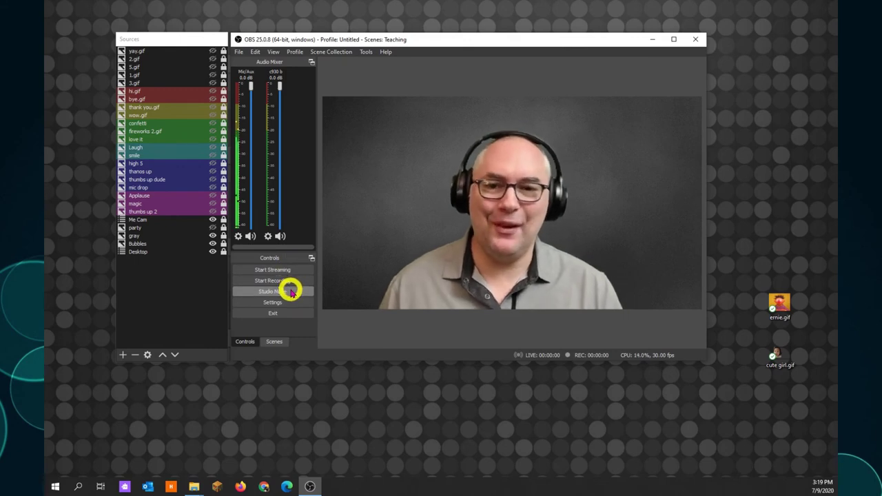
left_click(274, 342)
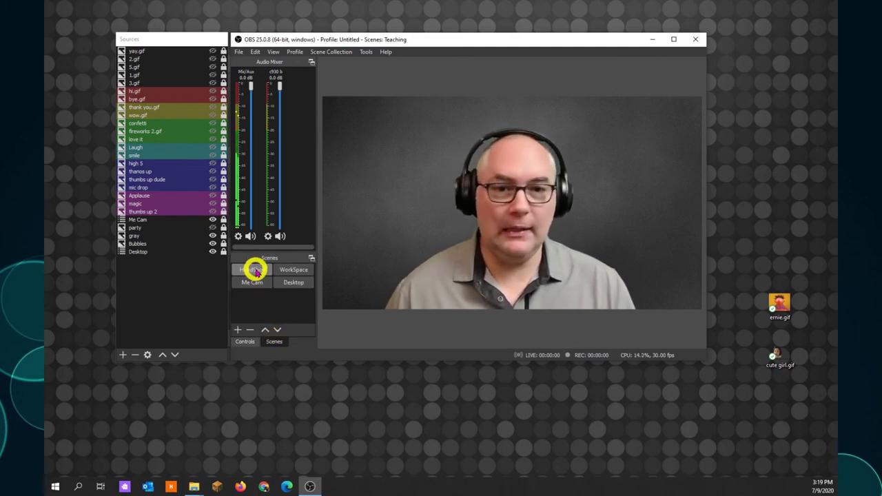
Cycle through the WorkSpace, Desktop and WorkSpace scenes, ending on HeadShot
left_click(287, 270)
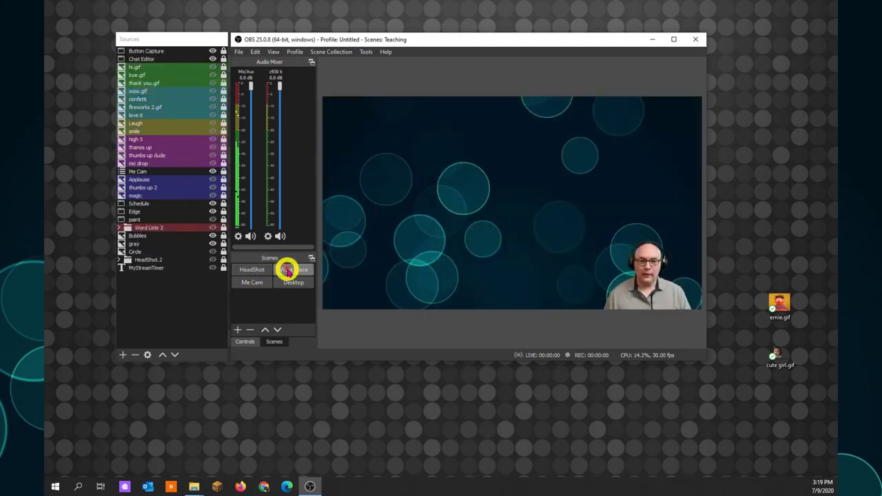
left_click(294, 282)
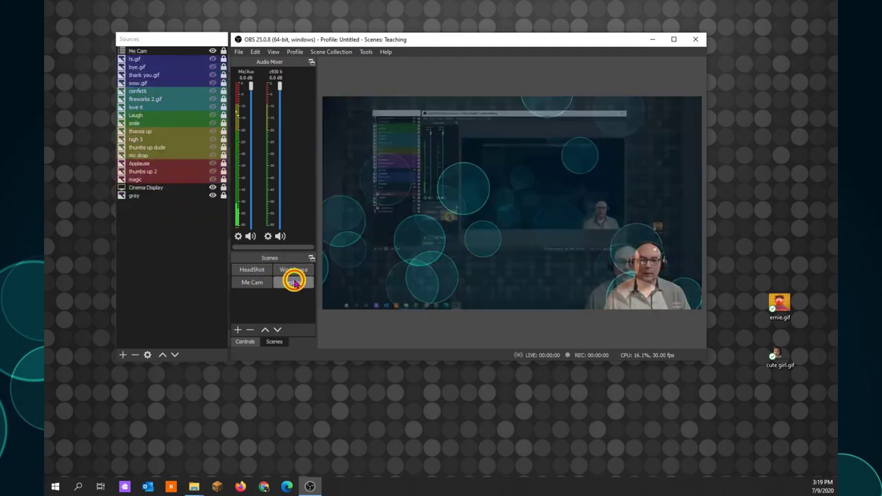
left_click(292, 270)
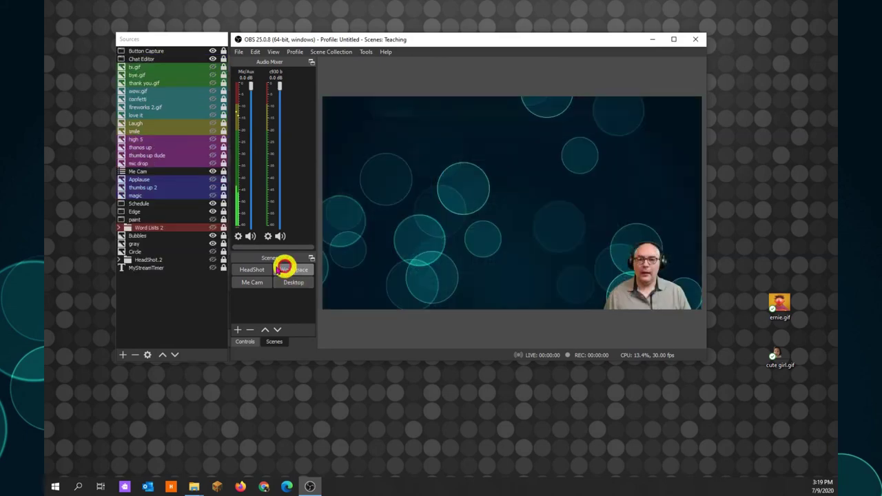
left_click(252, 269)
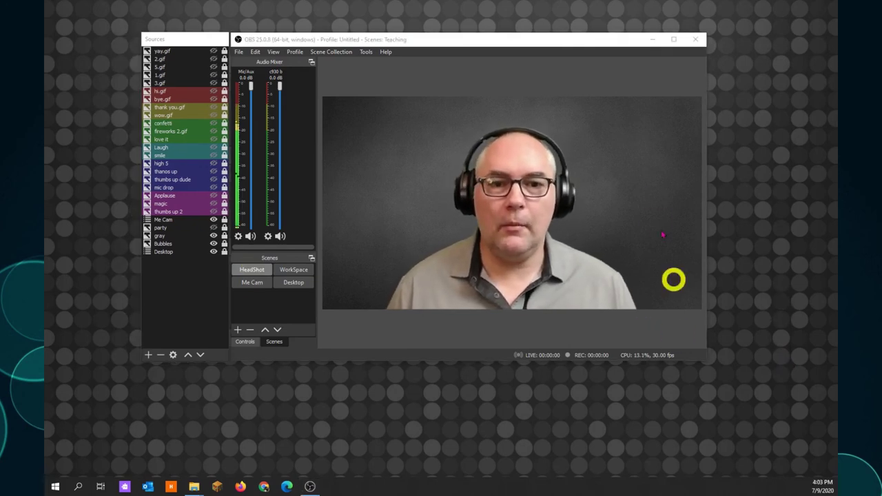
Enlarge the OBS window and view the preview at full 1920x1080 canvas scaling
mouse_move(706, 359)
left_mouse_down()
mouse_move(624, 287)
mouse_move(752, 411)
mouse_move(674, 332)
mouse_move(693, 363)
left_mouse_up()
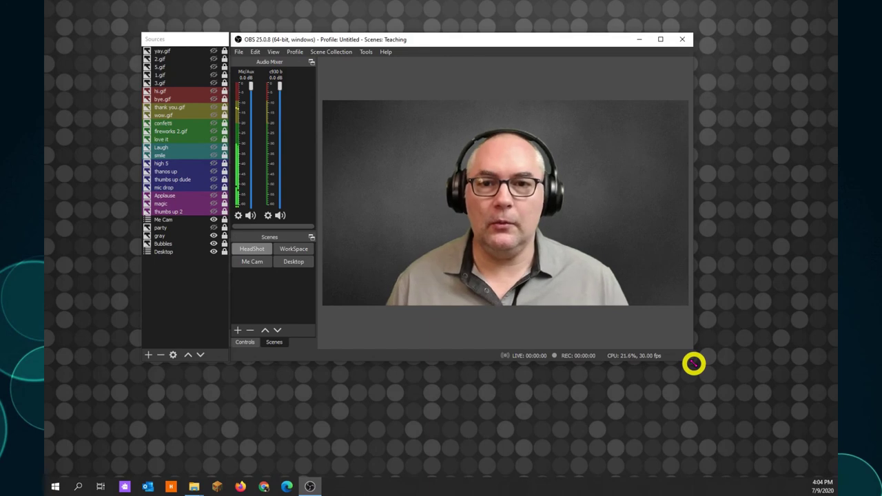
right_click(531, 87)
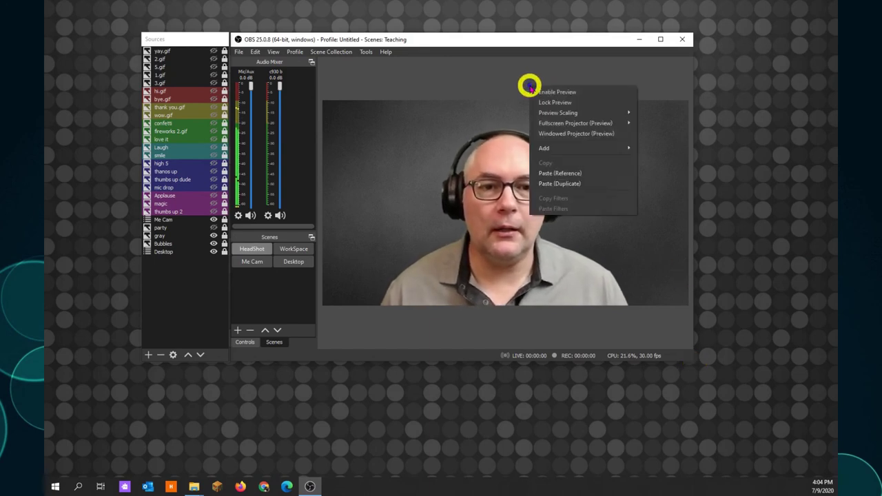
mouse_move(585, 112)
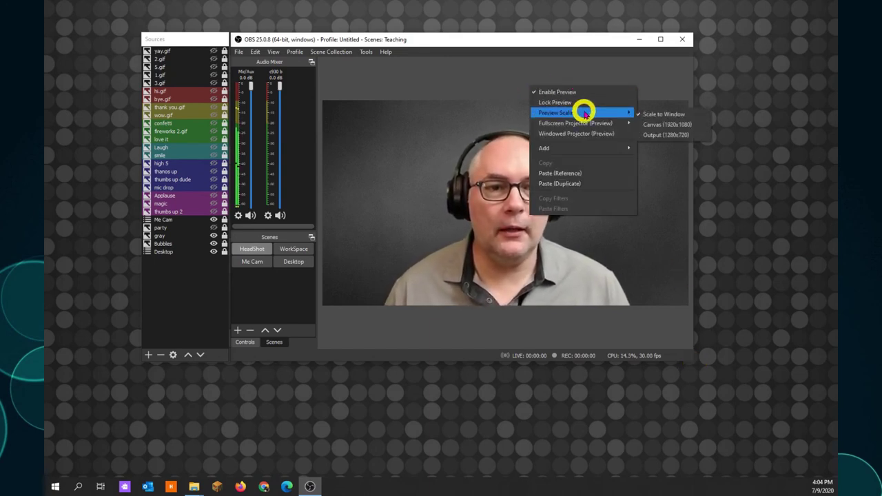
left_click(649, 125)
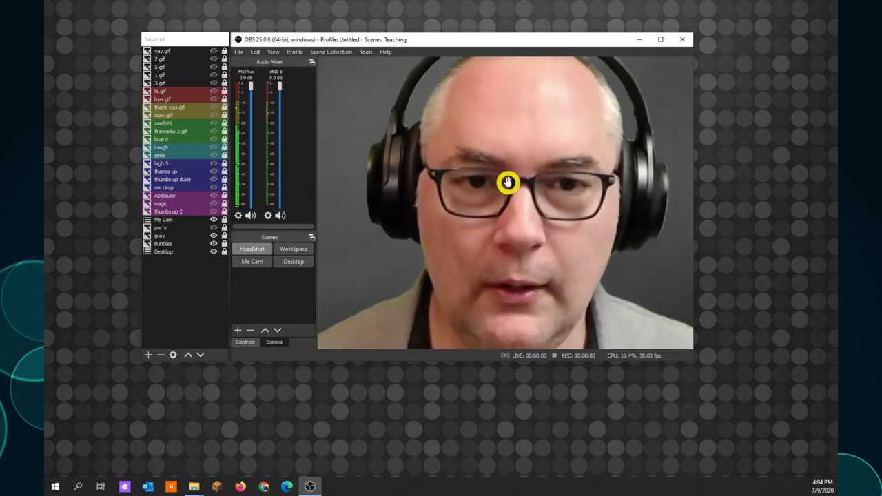
mouse_move(514, 149)
left_mouse_down()
mouse_move(521, 223)
mouse_move(575, 230)
mouse_move(465, 200)
mouse_move(466, 124)
mouse_move(433, 128)
mouse_move(511, 207)
mouse_move(496, 141)
mouse_move(514, 155)
mouse_move(505, 152)
left_mouse_up()
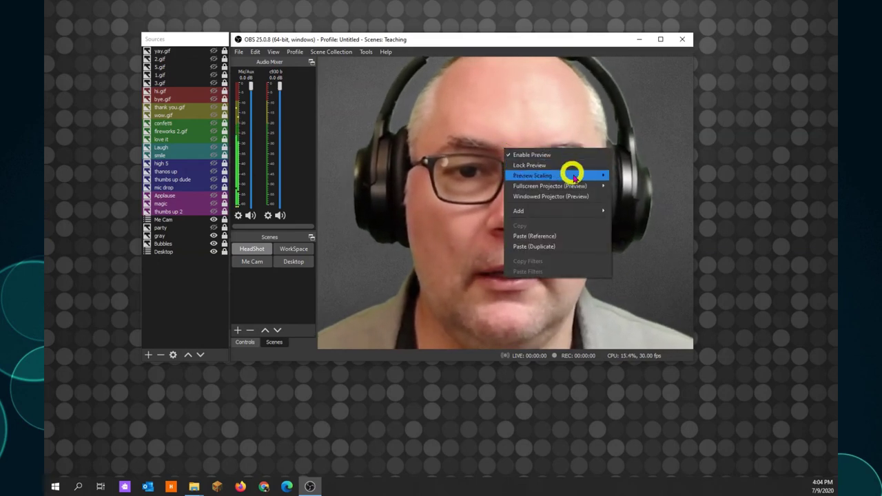
Scale the preview to the 1280x720 output and raise the webcam image, leaving space below
left_click(627, 199)
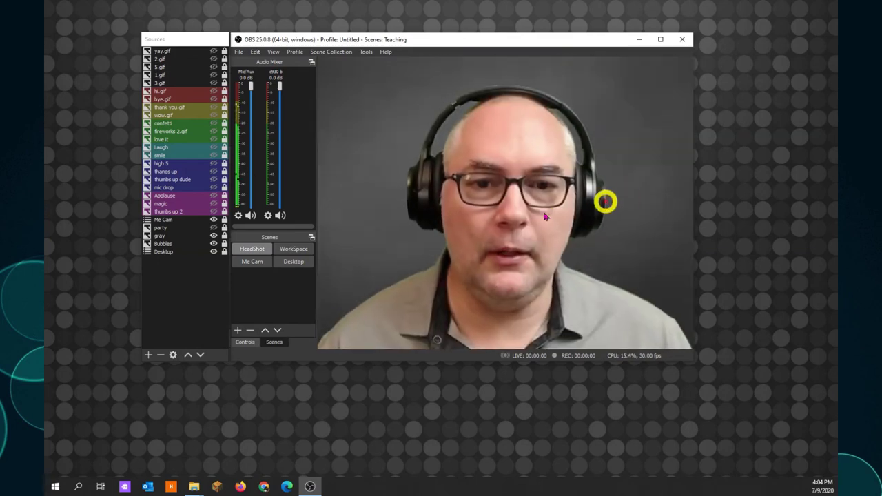
left_click_drag(509, 217, 507, 188)
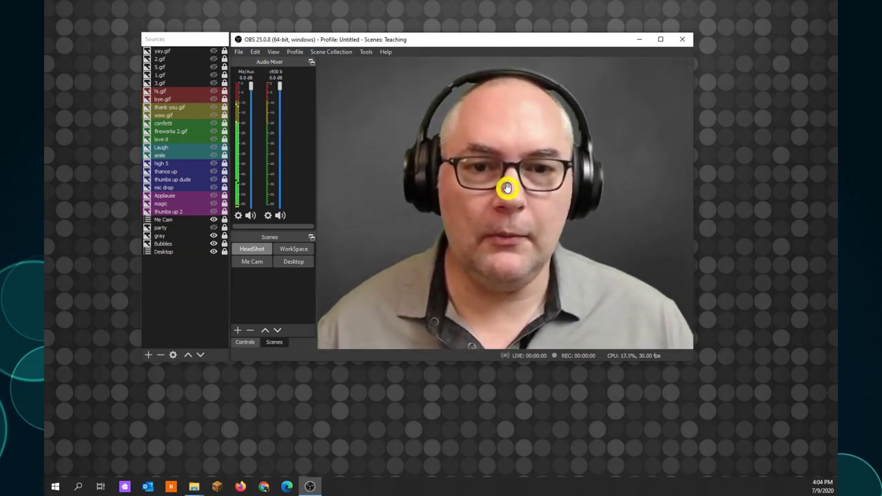
left_click_drag(508, 187, 507, 195)
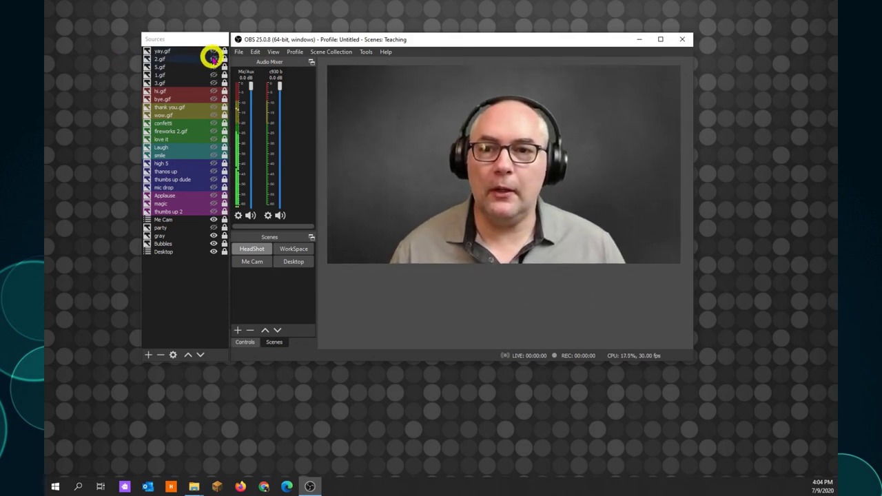
Unhide the 2.gif duck animation and drag it to the lower left, below the webcam
left_click(213, 58)
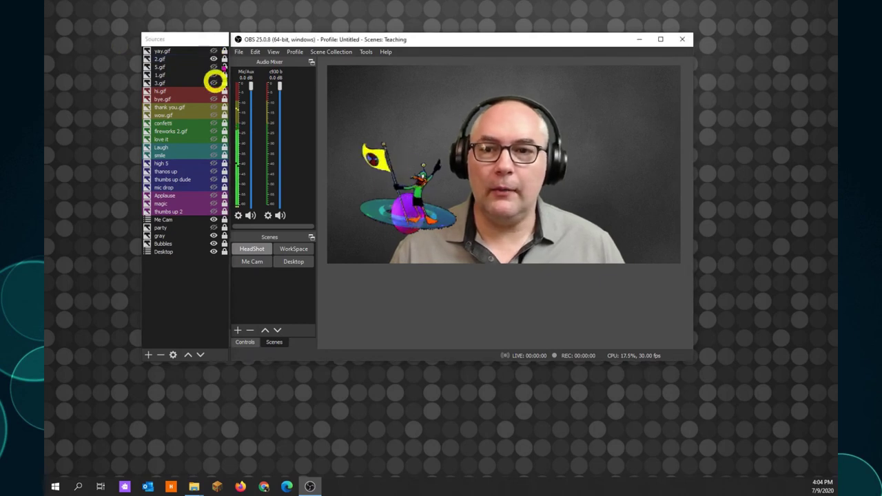
left_click(219, 59)
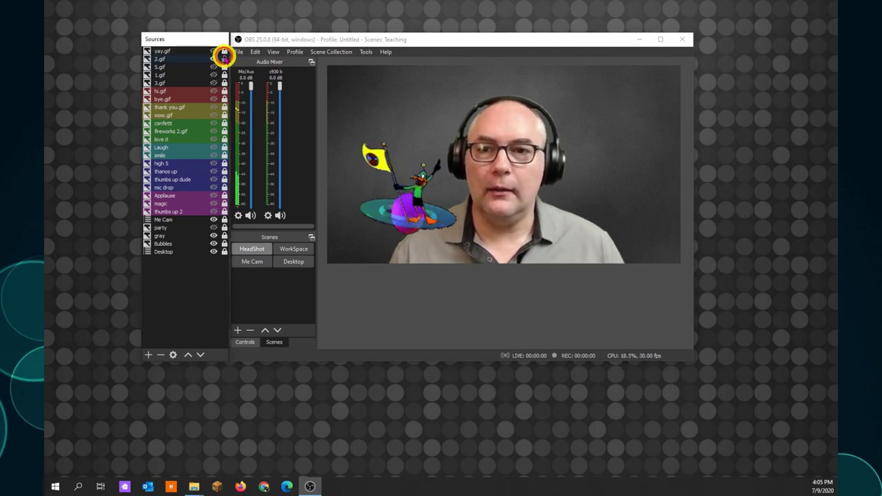
mouse_move(407, 203)
left_mouse_down()
mouse_move(408, 326)
mouse_move(413, 246)
mouse_move(404, 190)
mouse_move(404, 322)
mouse_move(461, 310)
mouse_move(607, 311)
mouse_move(390, 317)
left_mouse_up()
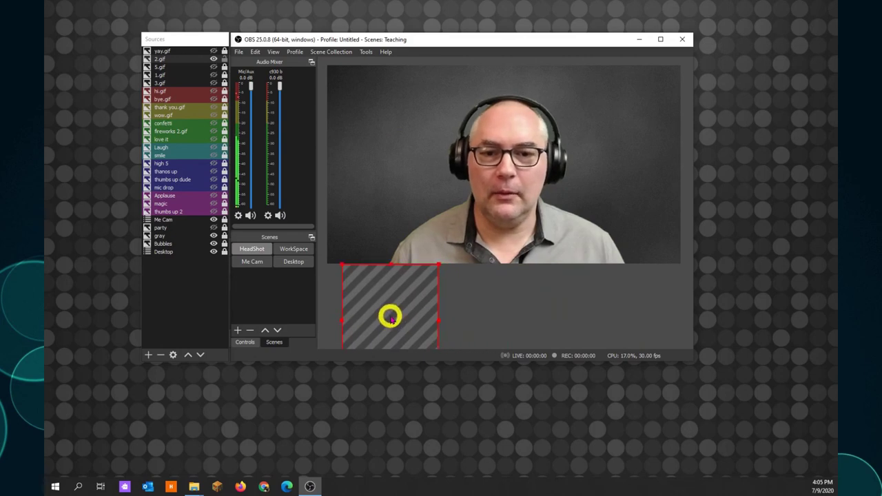
Give both 1.gif and 3.gif a teal colour label, then clear the selection
left_click(187, 84)
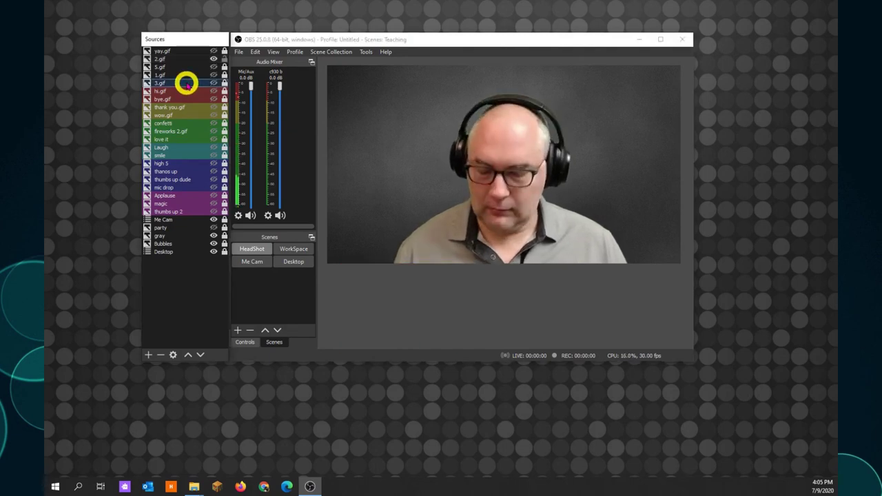
left_click(182, 74, "shift")
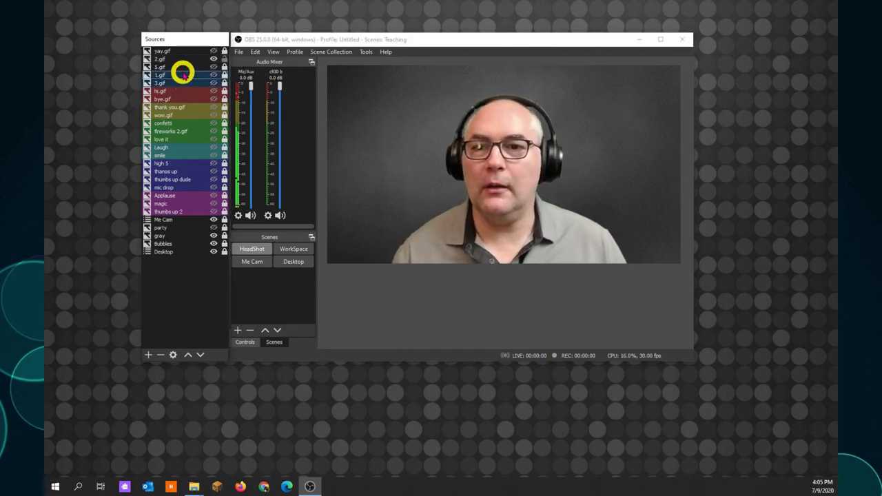
right_click(182, 73)
mouse_move(233, 172)
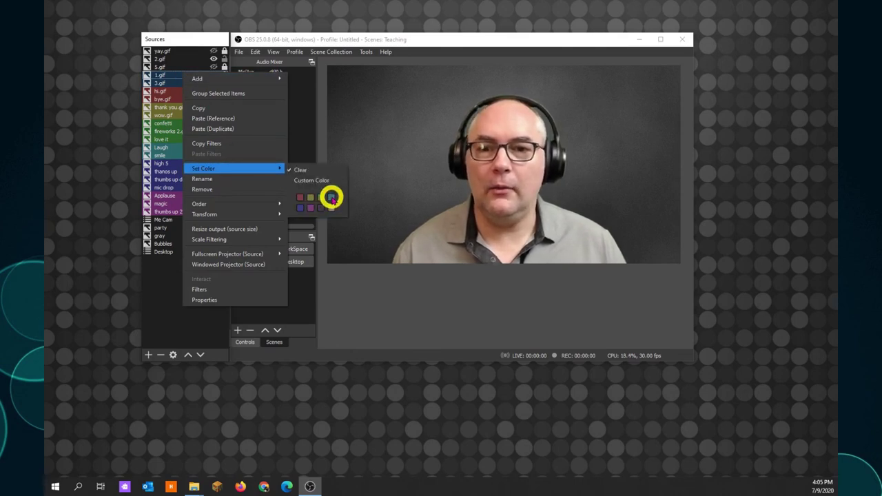
left_click(331, 198)
left_click(384, 317)
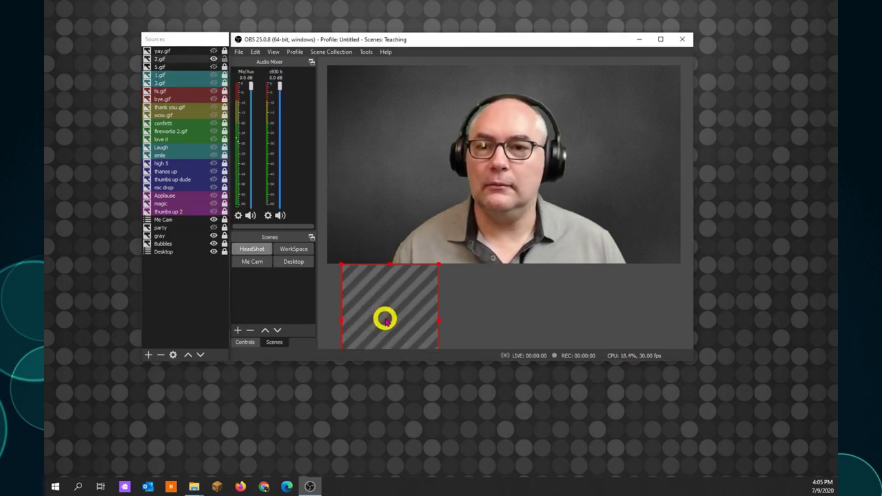
left_click(488, 314)
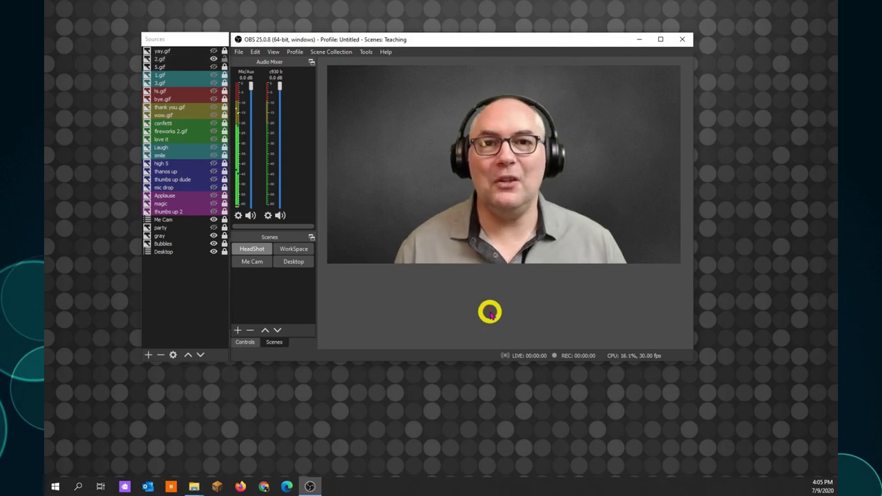